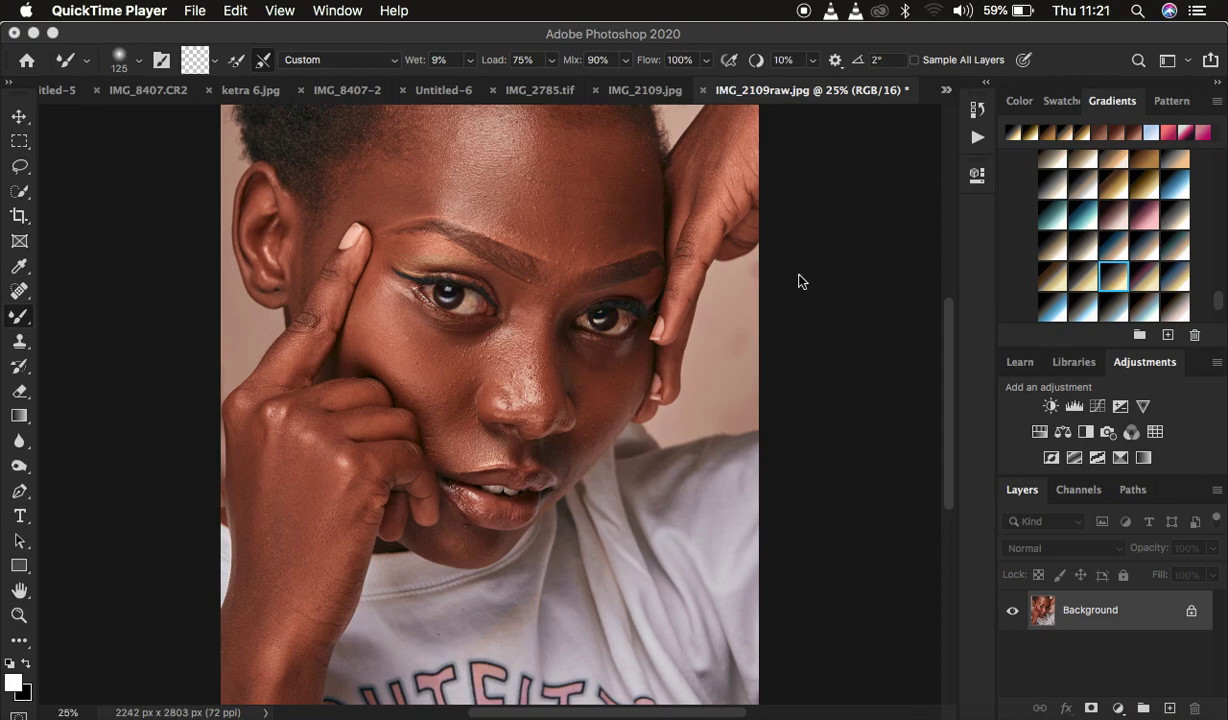
Step: Display the Actions panel, look through its option commands and the available retouching actions, and collapse it
left_click(738, 38)
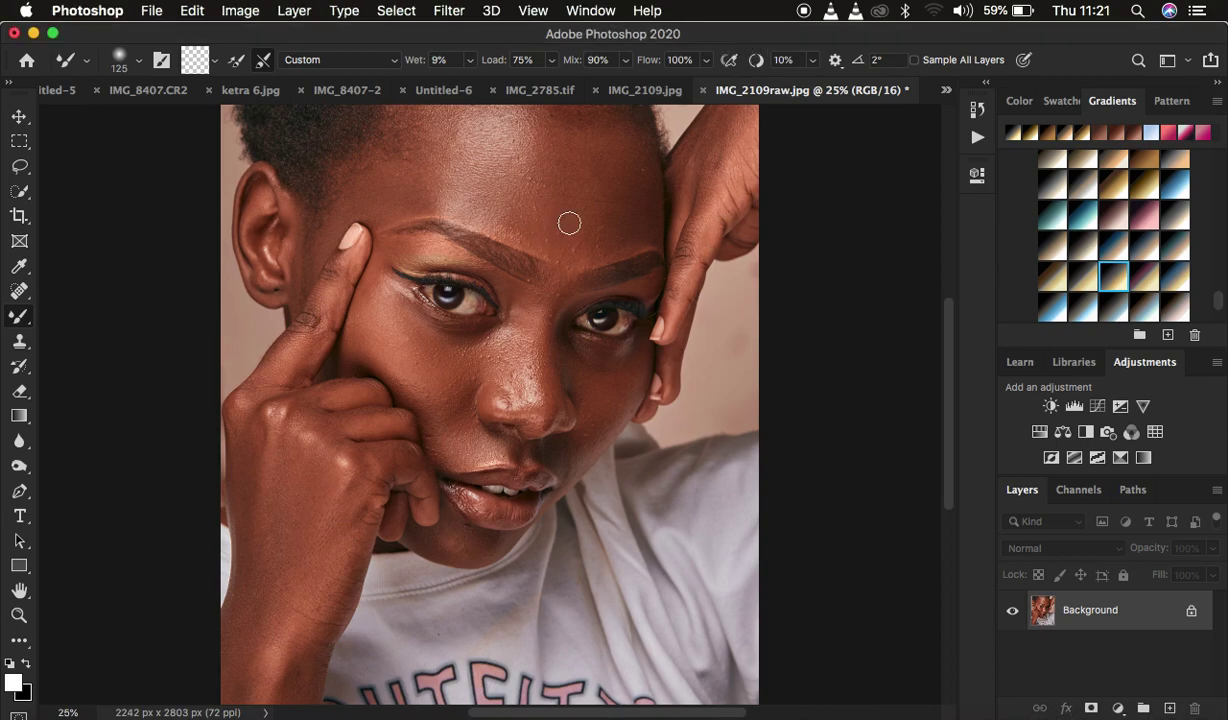
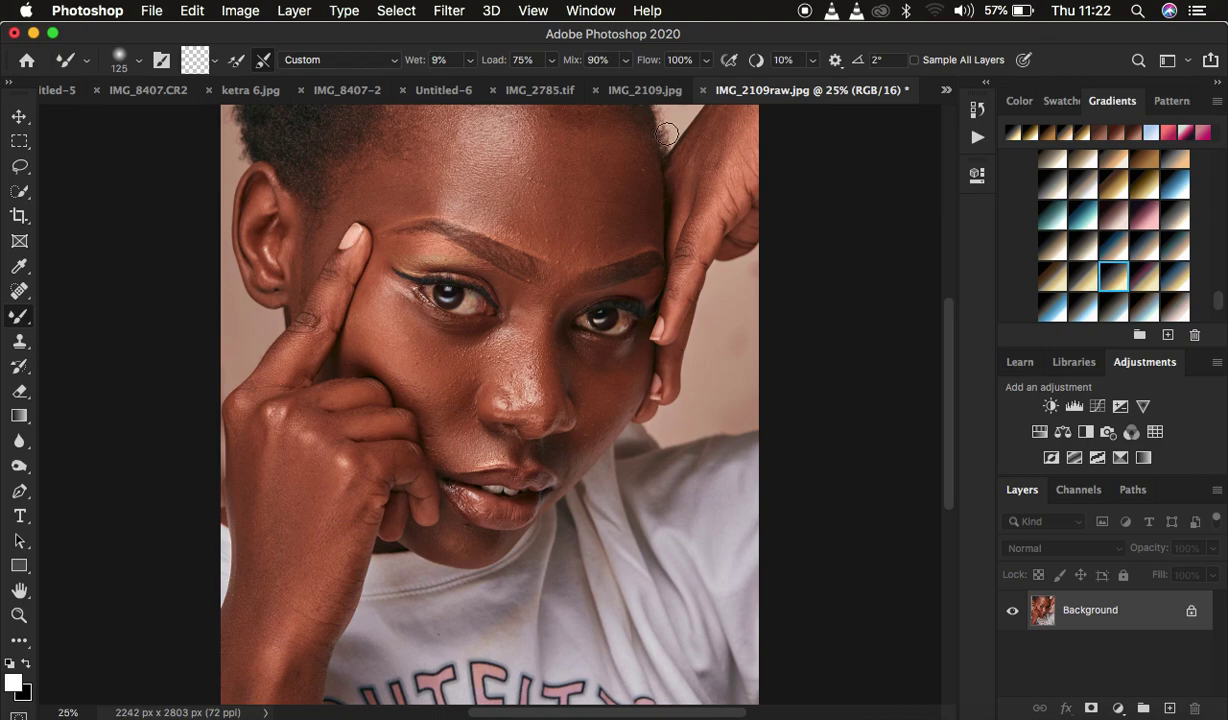
left_click(586, 14)
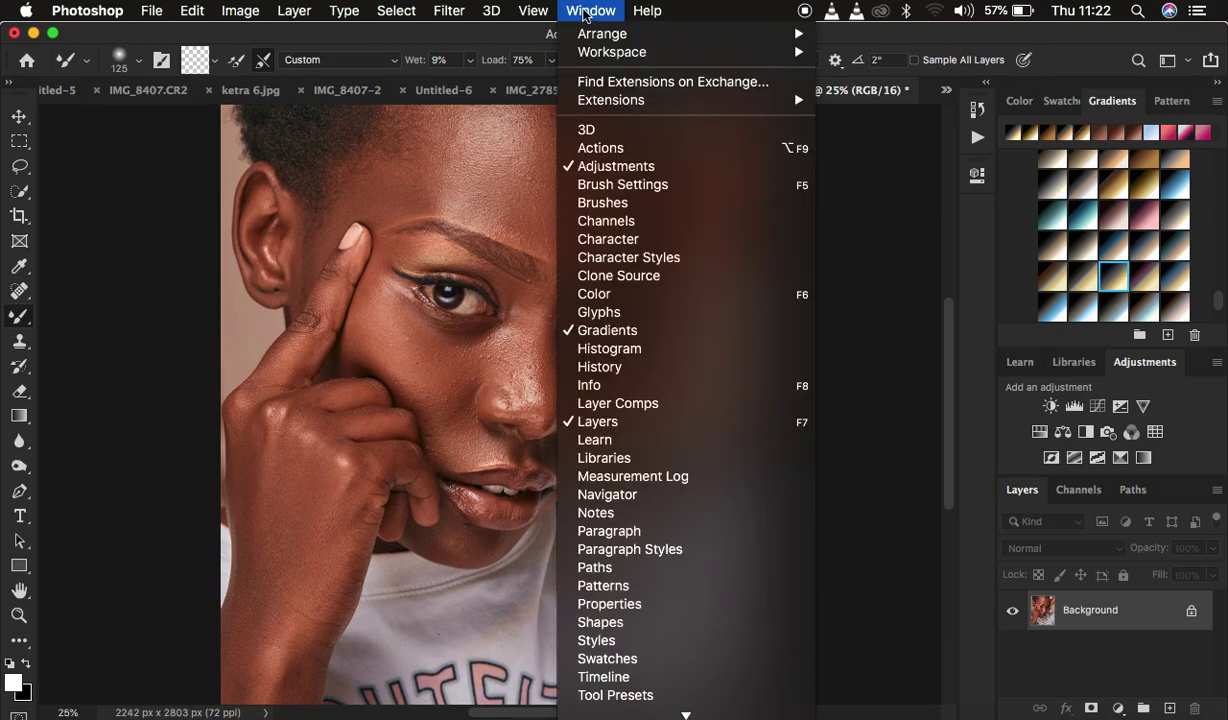
left_click(586, 14)
left_click(586, 14)
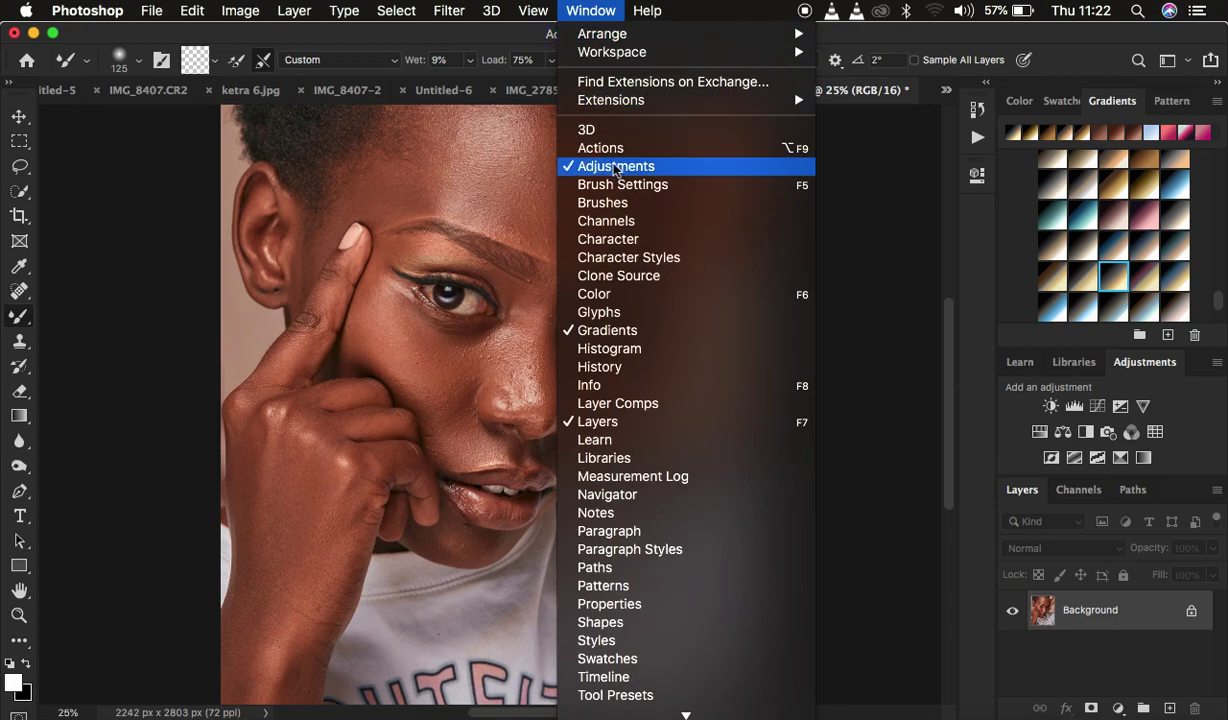
left_click(603, 148)
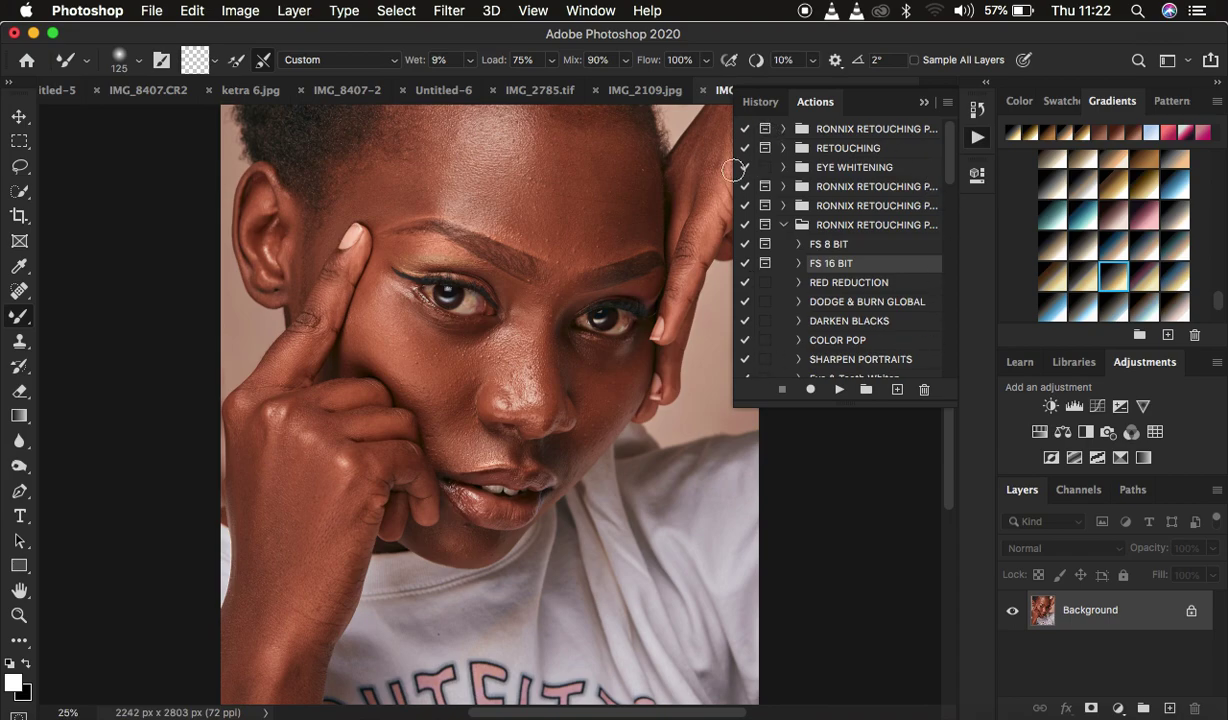
left_click(948, 104)
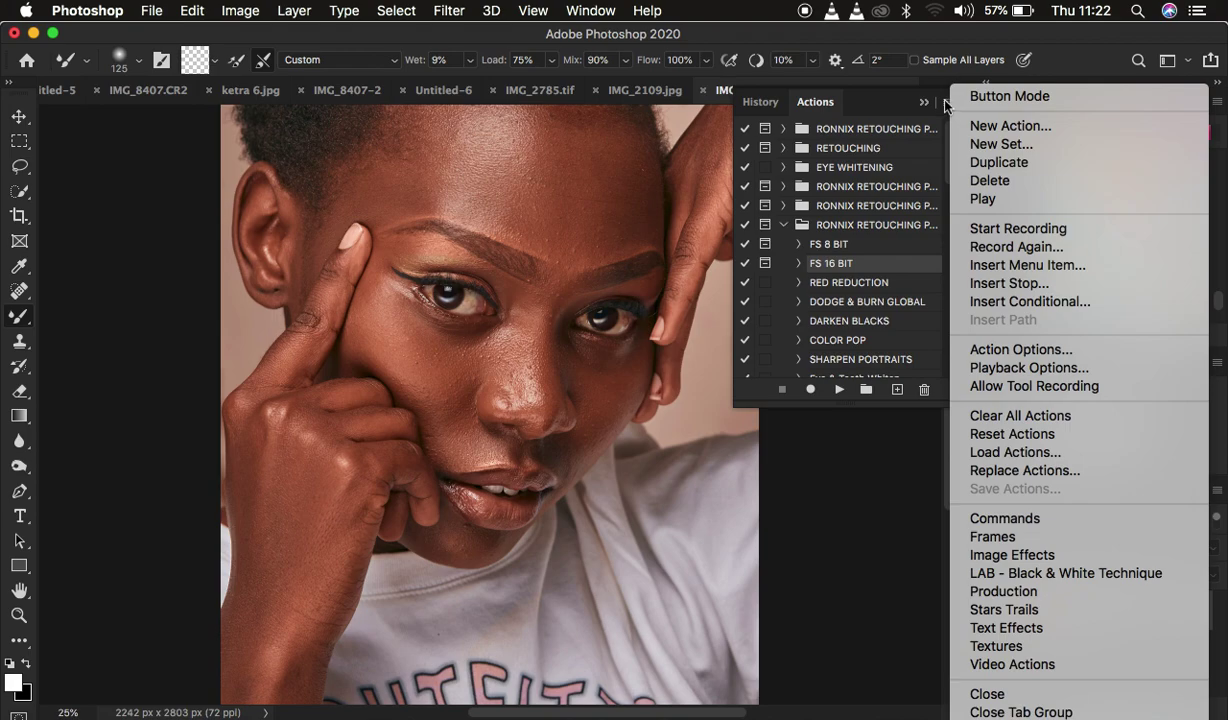
left_click(948, 104)
left_click(948, 104)
left_click(912, 108)
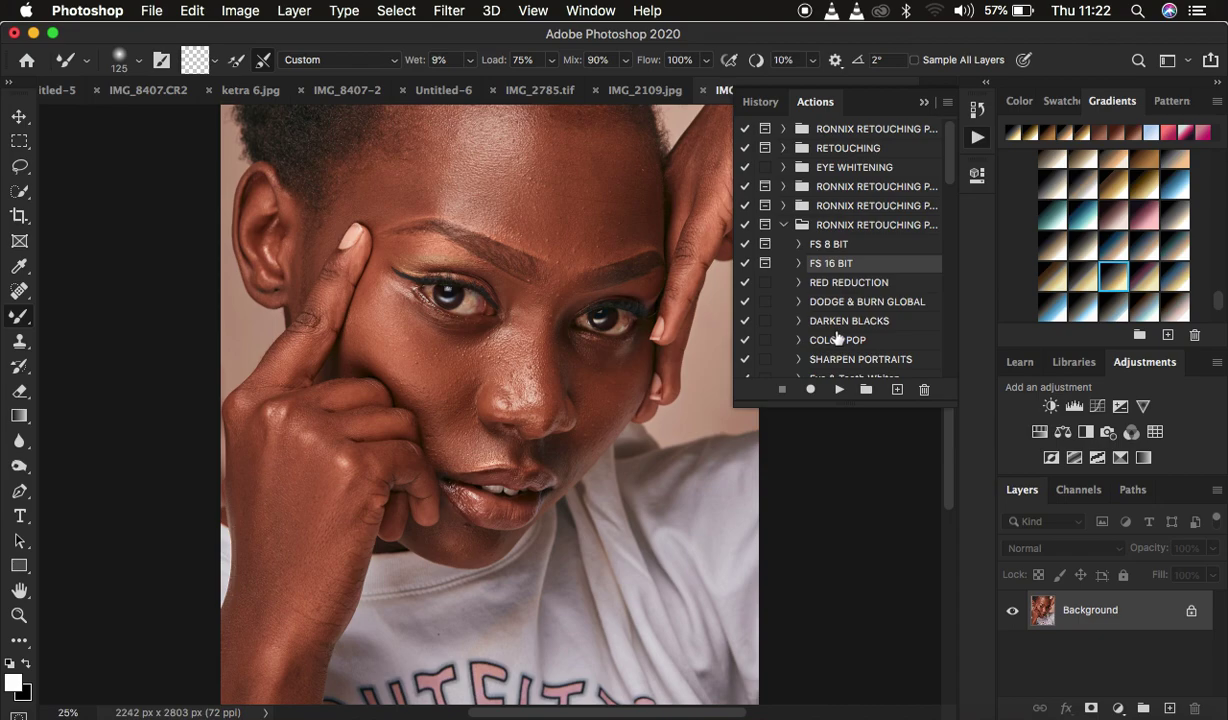
left_click(926, 105)
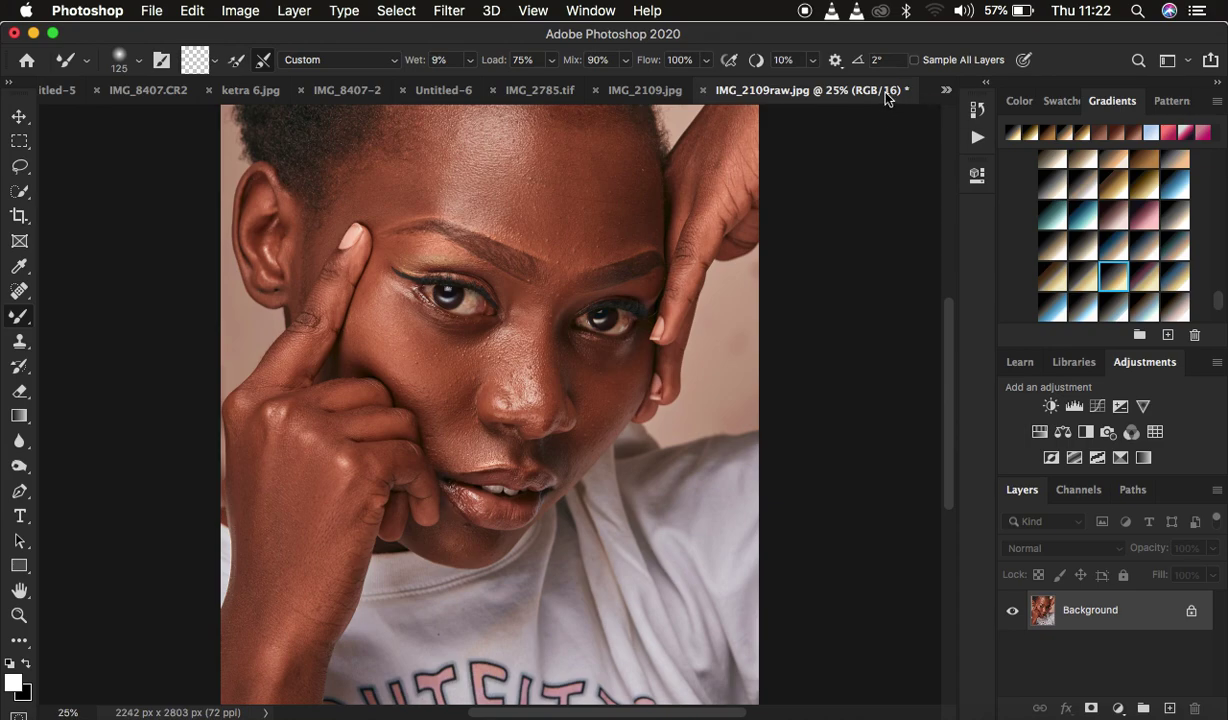
Step: Run the FS 16 BIT frequency separation action on the portrait and move its Gaussian Blur dialog lower
left_click(972, 140)
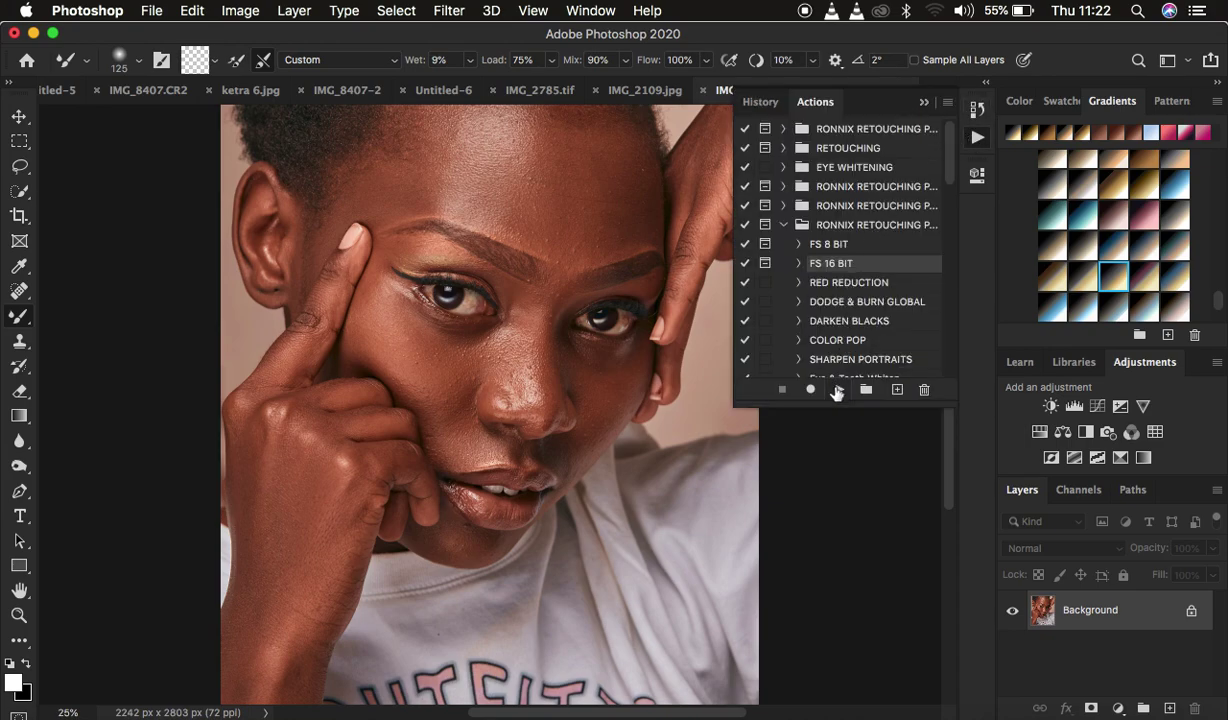
left_click(838, 390)
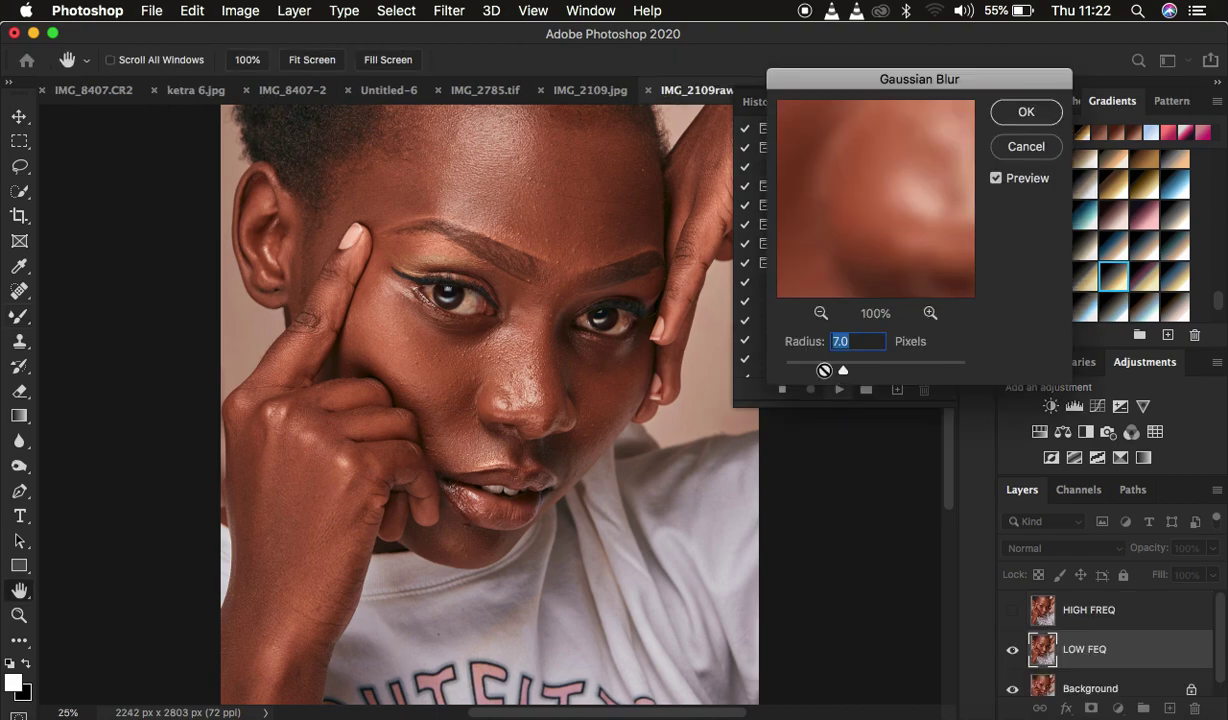
left_click_drag(897, 80, 897, 182)
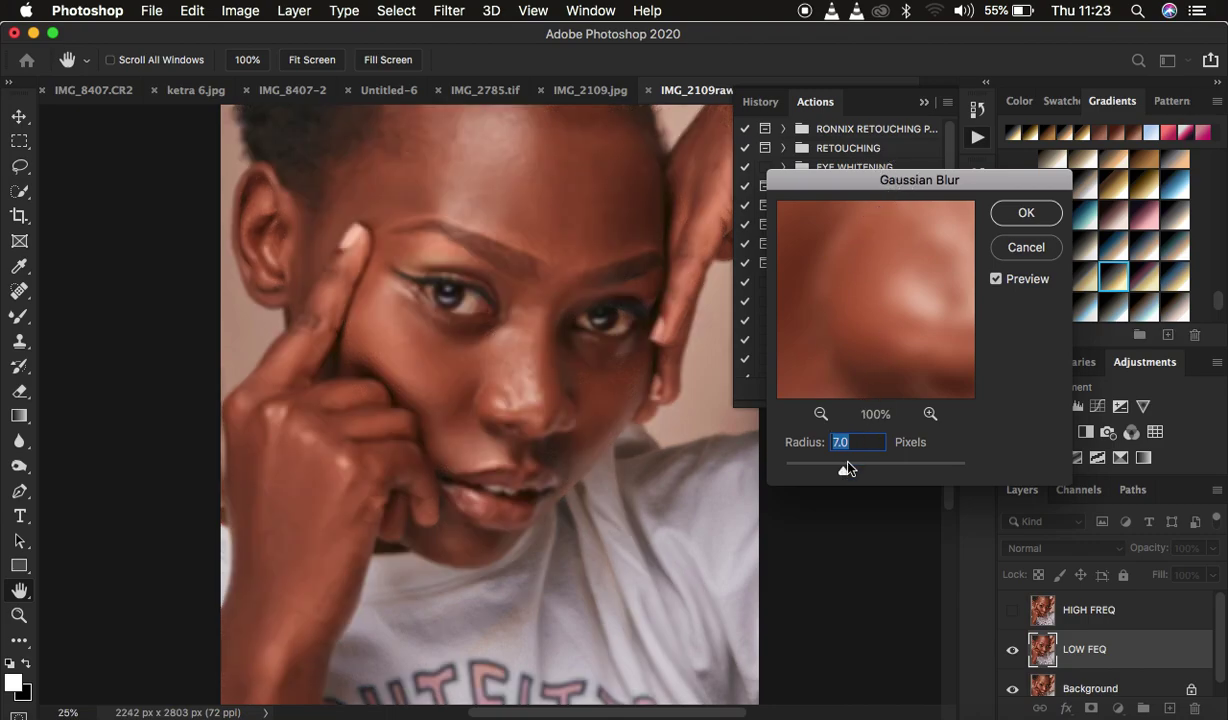
Step: Lower the Gaussian Blur radius to 0.1 pixels and examine the skin texture around the nose in the filter preview
left_click_drag(843, 470, 778, 472)
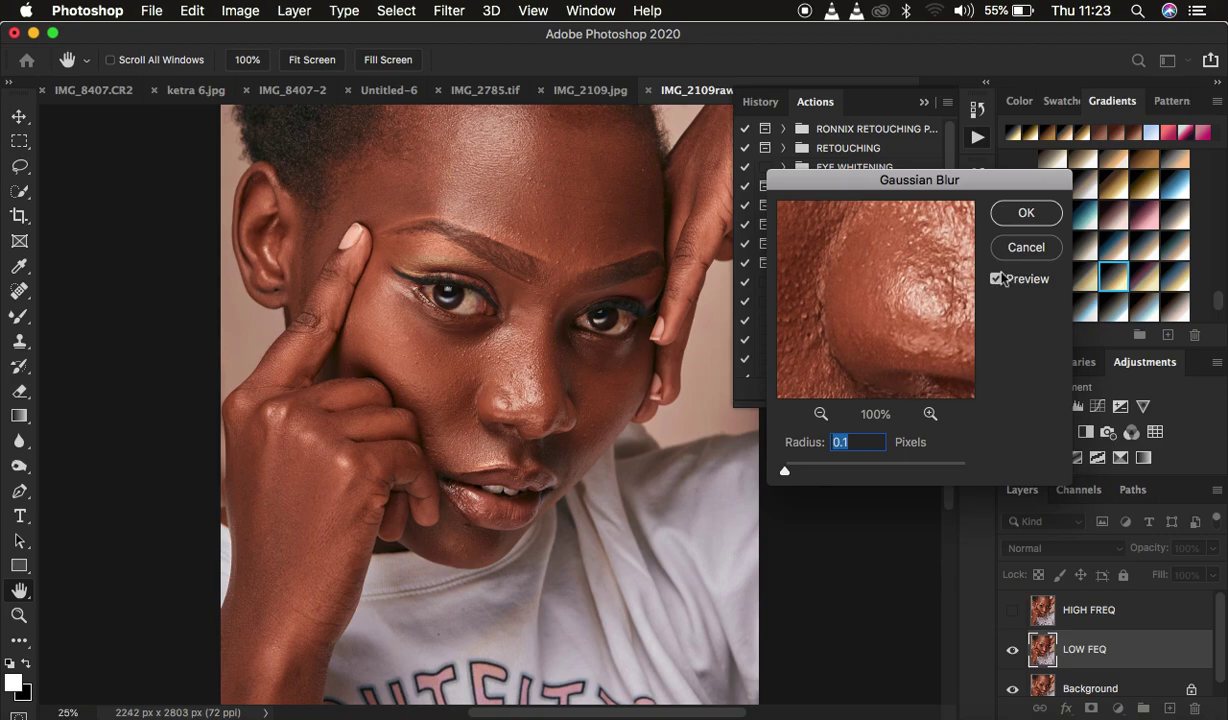
left_click(819, 415)
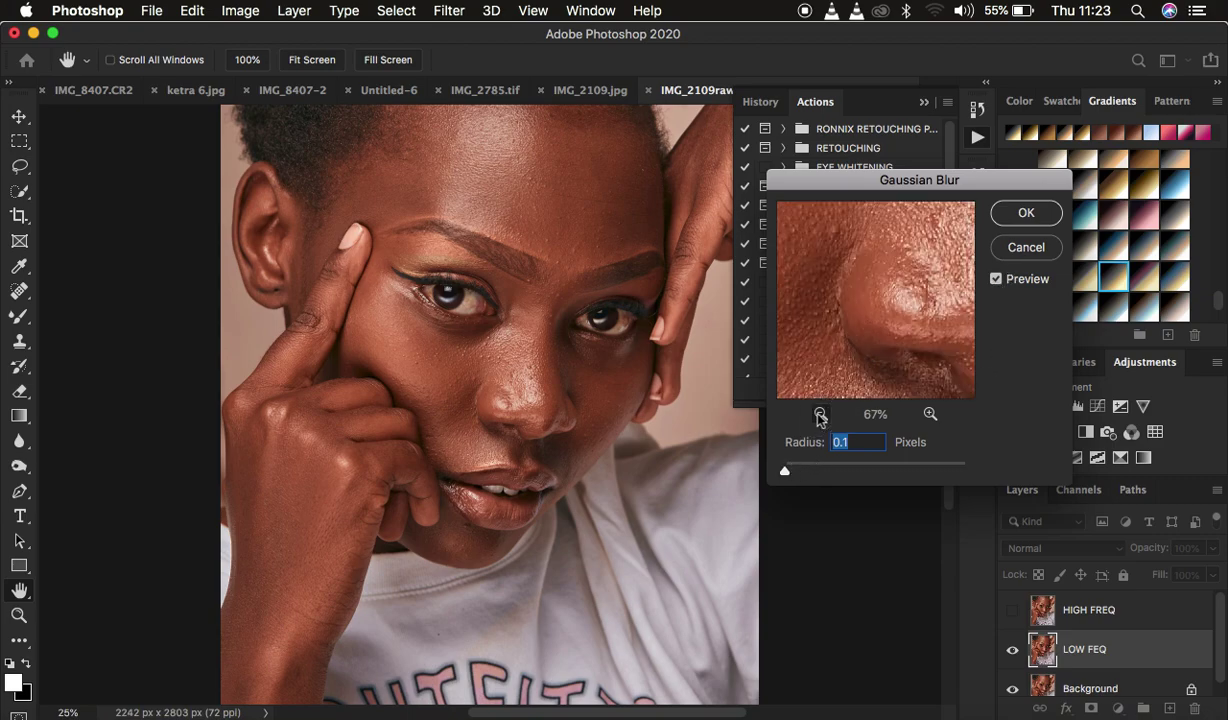
left_click(819, 415)
left_click(819, 415)
left_click(819, 415)
left_click(819, 415)
left_click(819, 415)
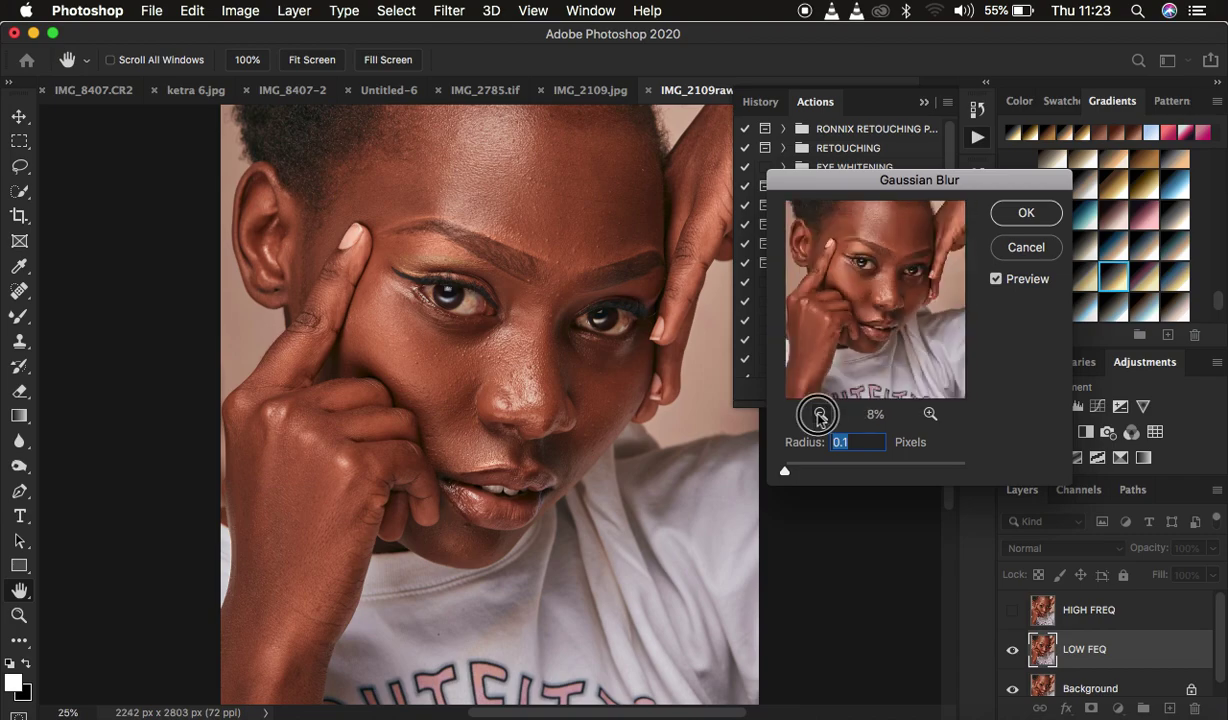
left_click(930, 414)
left_click(930, 414)
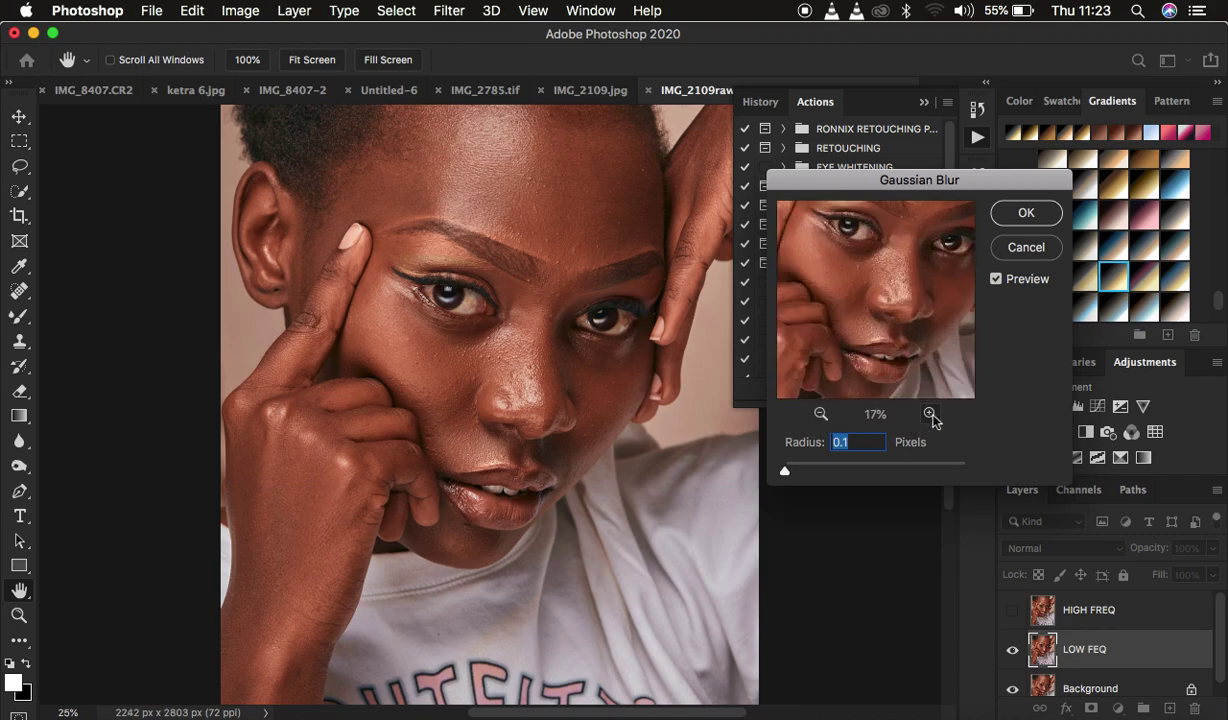
left_click(930, 414)
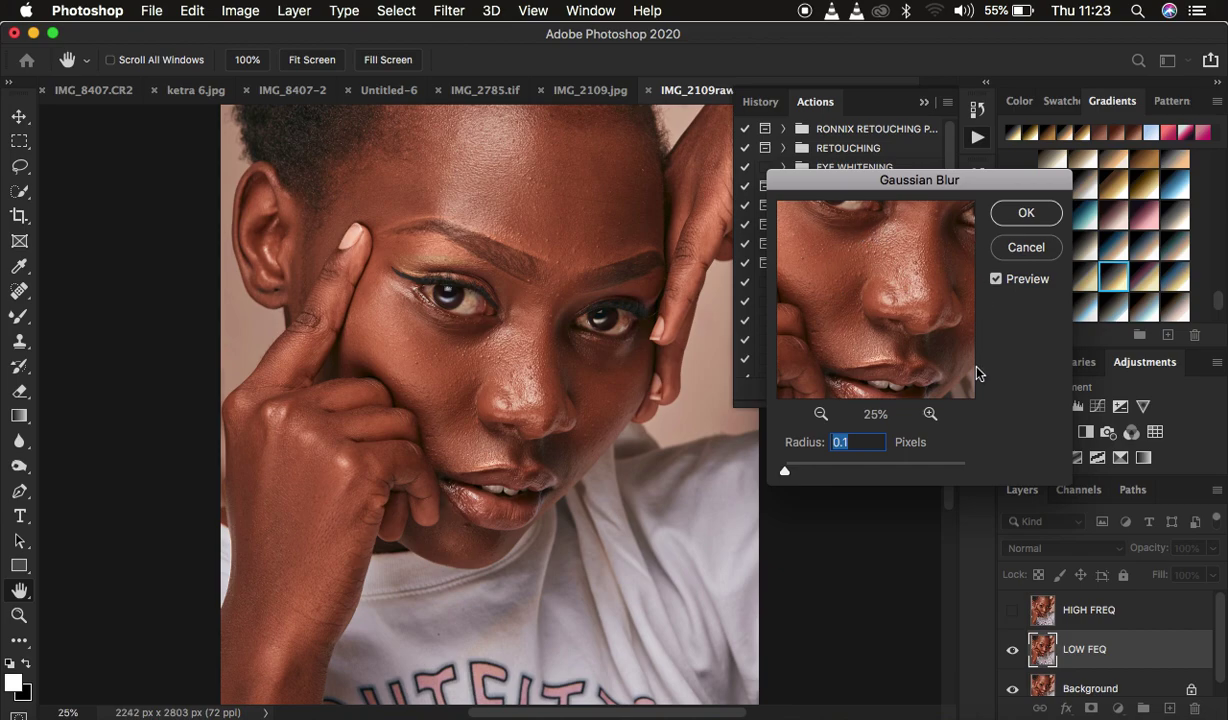
left_click_drag(880, 250, 872, 277)
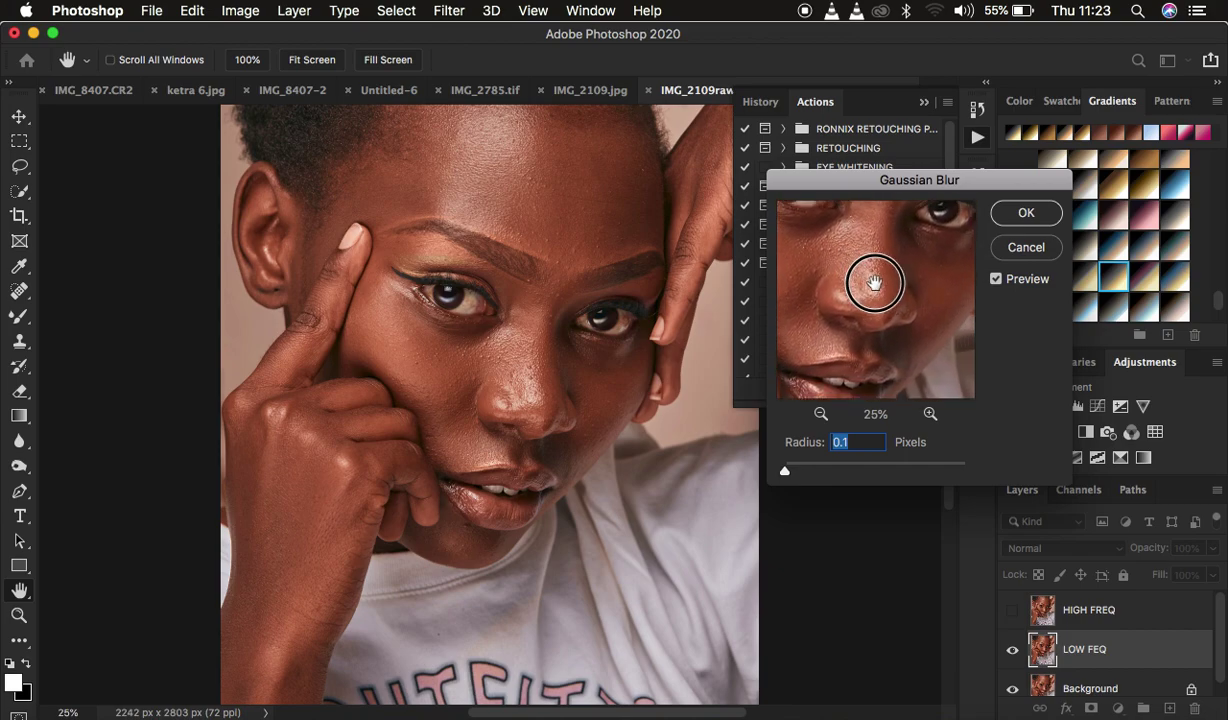
left_click(929, 414)
left_click_drag(877, 269, 903, 327)
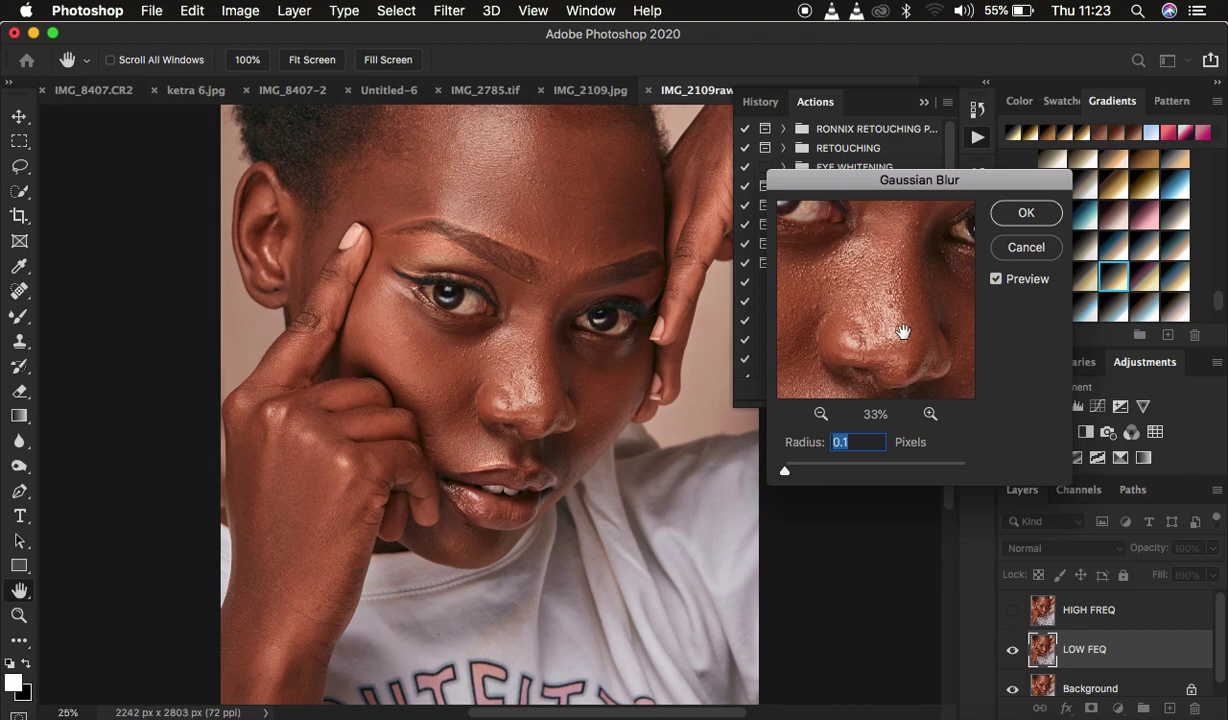
left_click(930, 414)
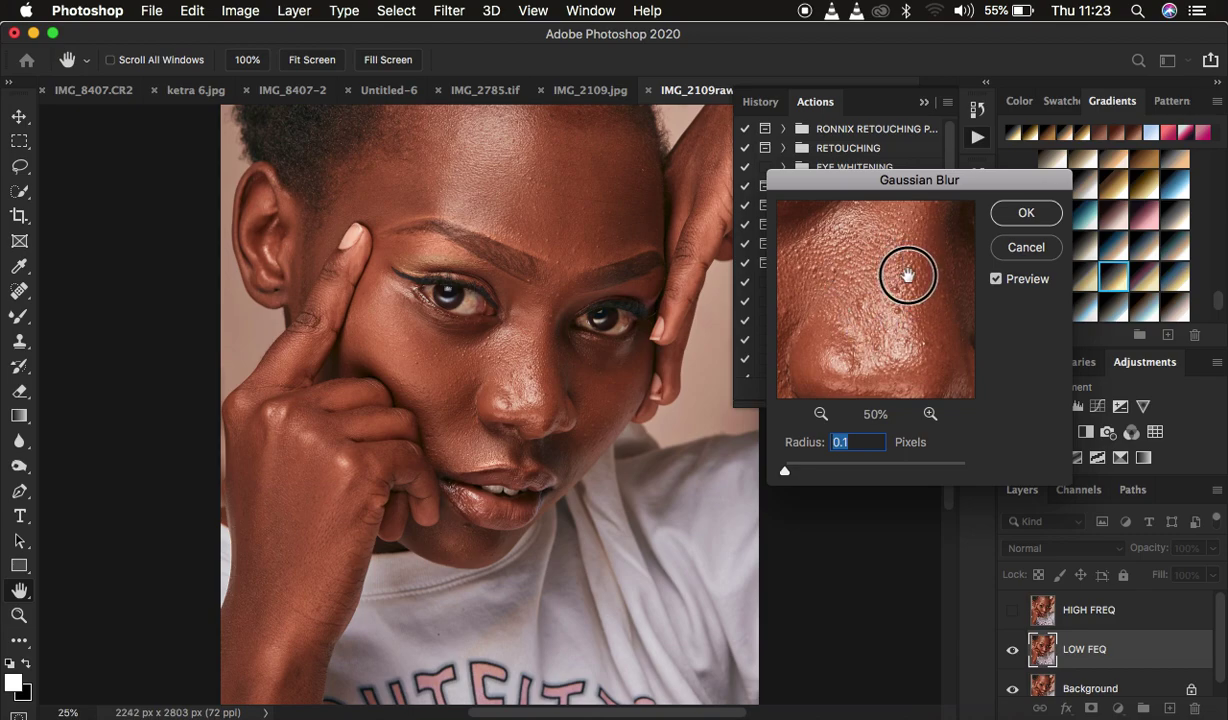
left_click_drag(912, 262, 903, 387)
left_click_drag(885, 251, 820, 391)
left_click_drag(850, 312, 899, 307)
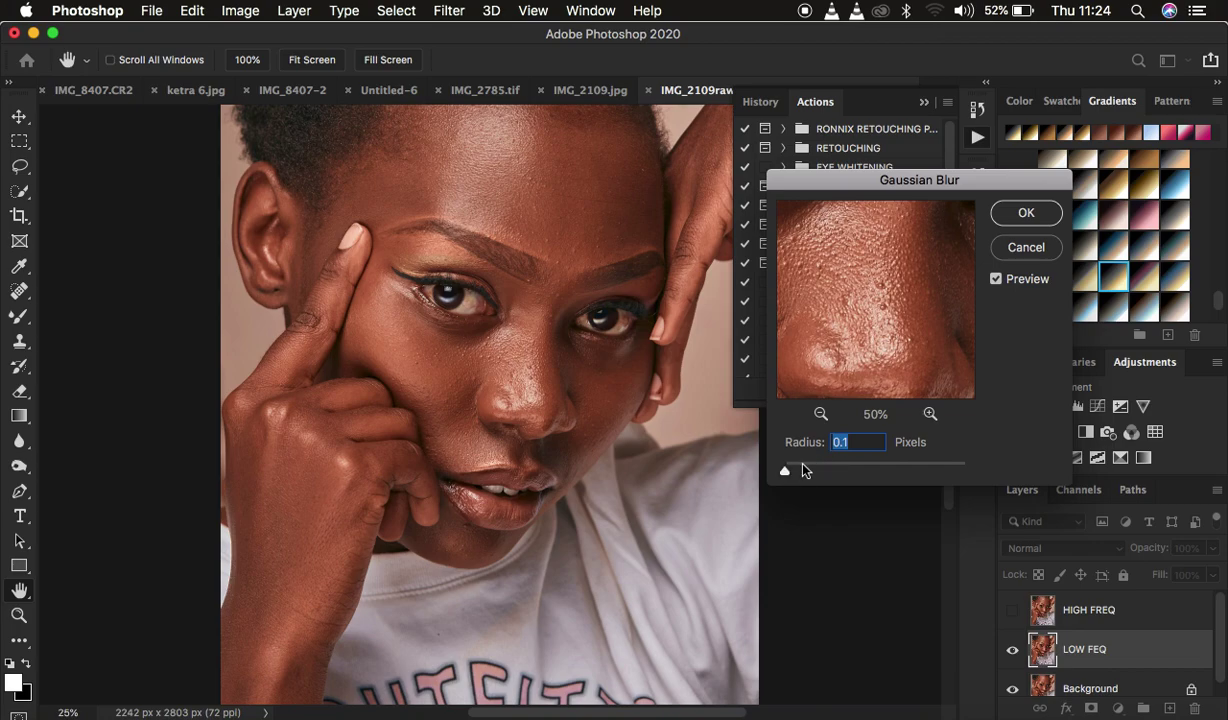
Step: Gradually raise the Gaussian Blur radius of the low frequency layer to 7.0 pixels
left_click_drag(786, 476, 811, 471)
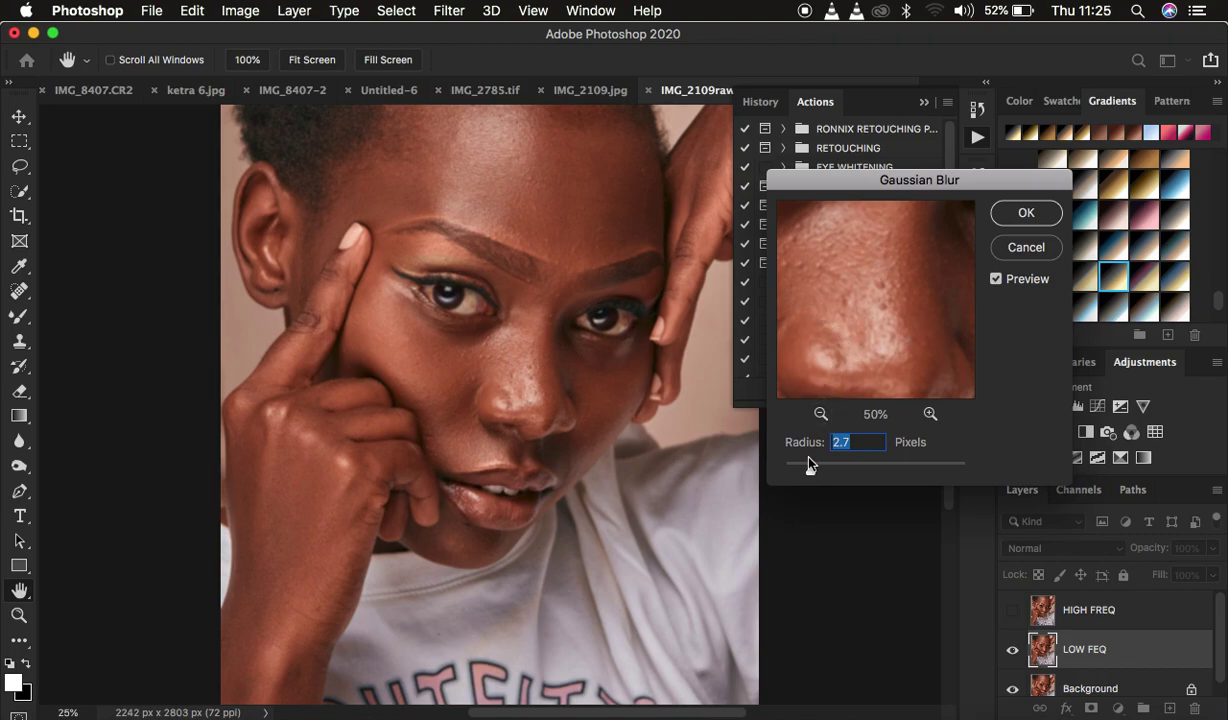
left_click_drag(810, 476, 822, 472)
left_click_drag(822, 474, 839, 473)
left_click_drag(843, 474, 845, 472)
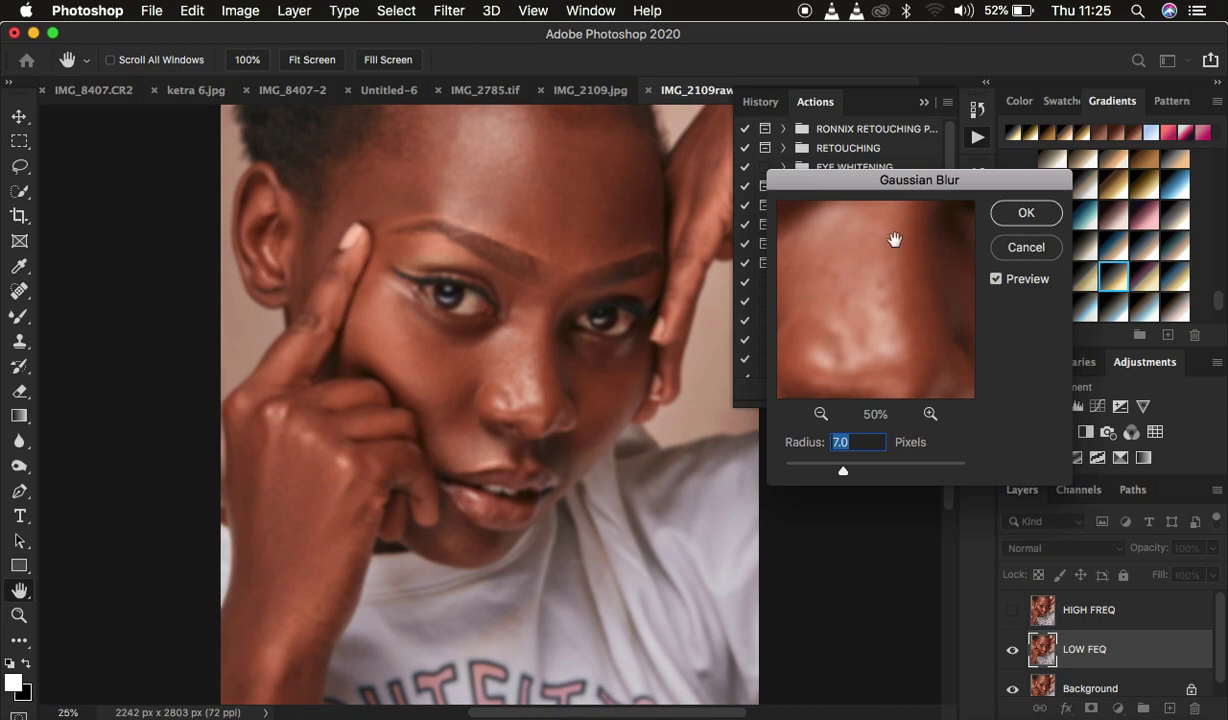
Step: Examine the blurred skin across the forehead, cheeks, nose, lips and eyes in the filter preview
left_click(533, 192)
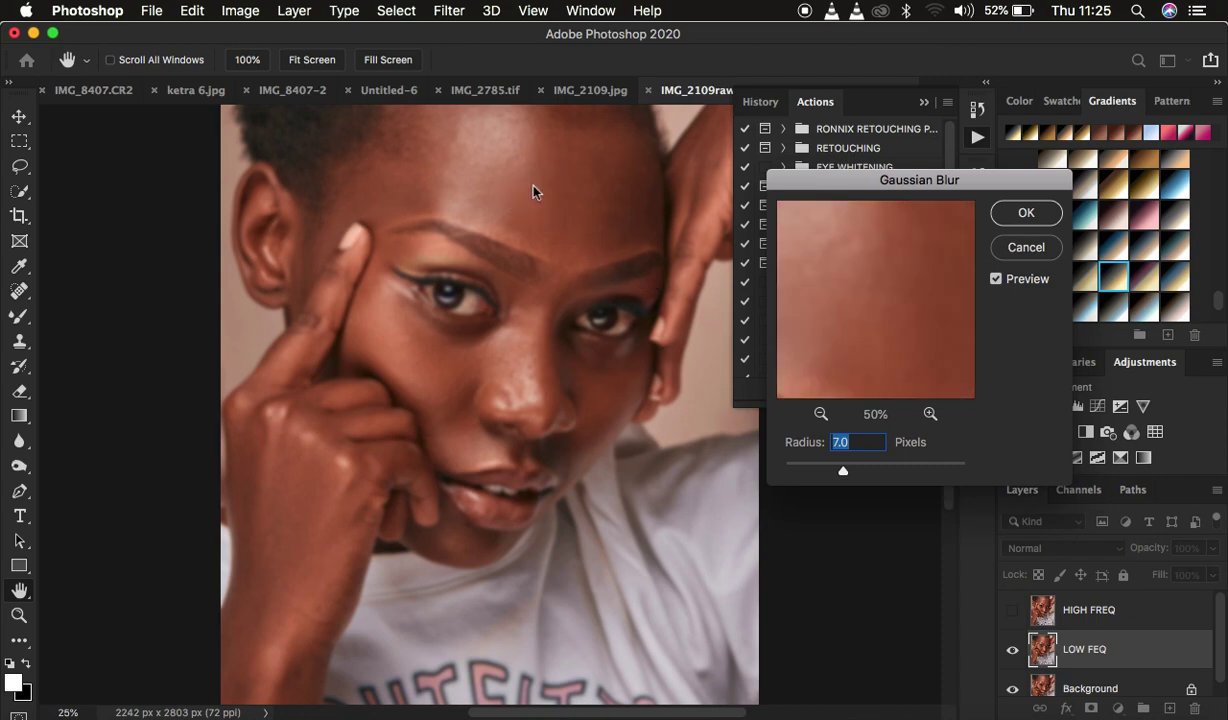
left_click(350, 232)
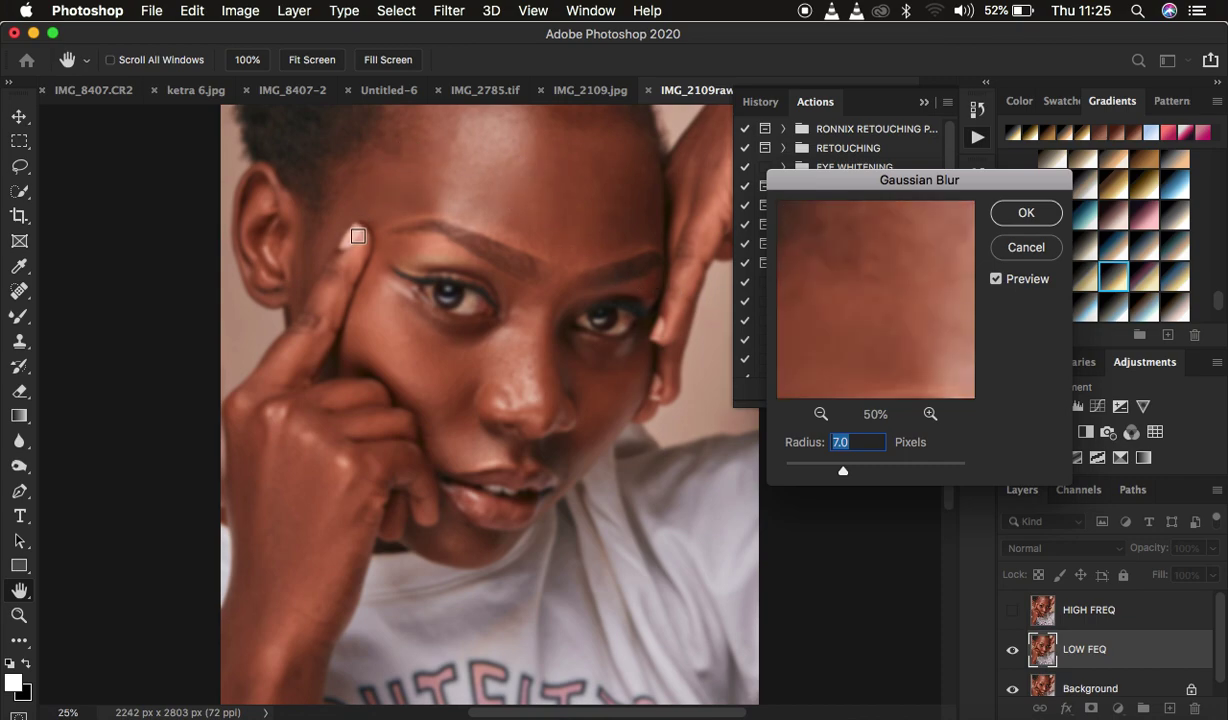
left_click(440, 378)
left_click(463, 376)
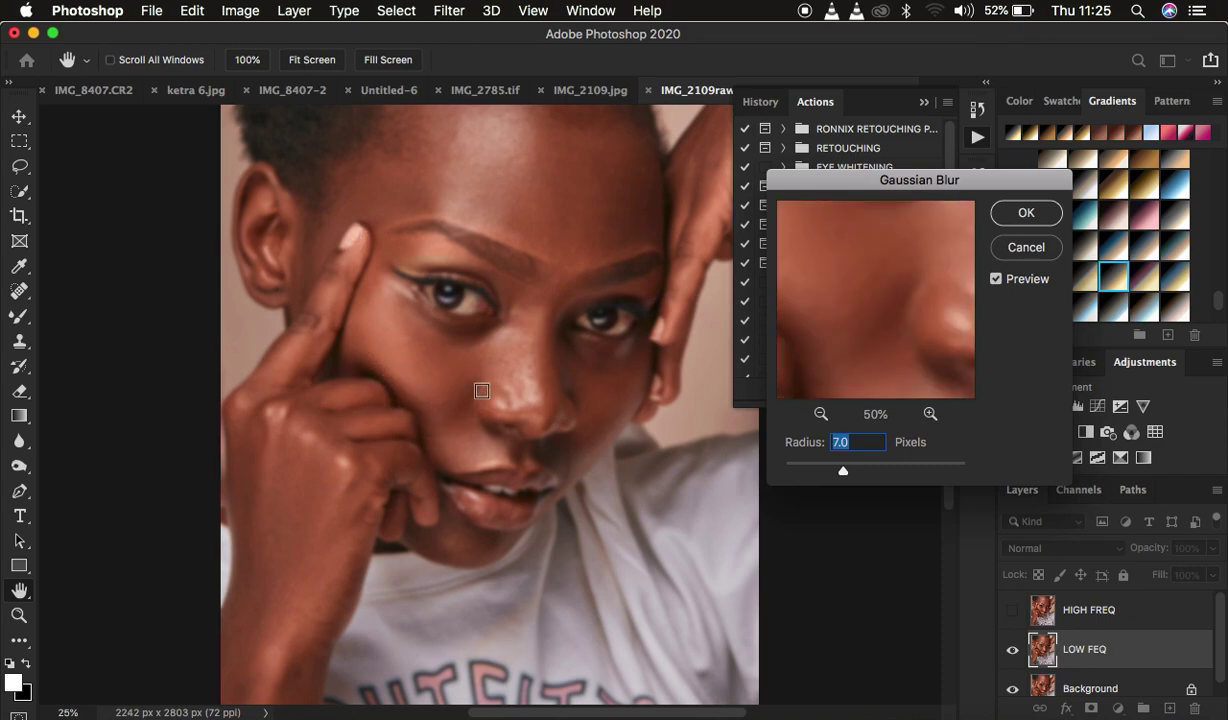
left_click(507, 391)
left_click(476, 452)
left_click(452, 507)
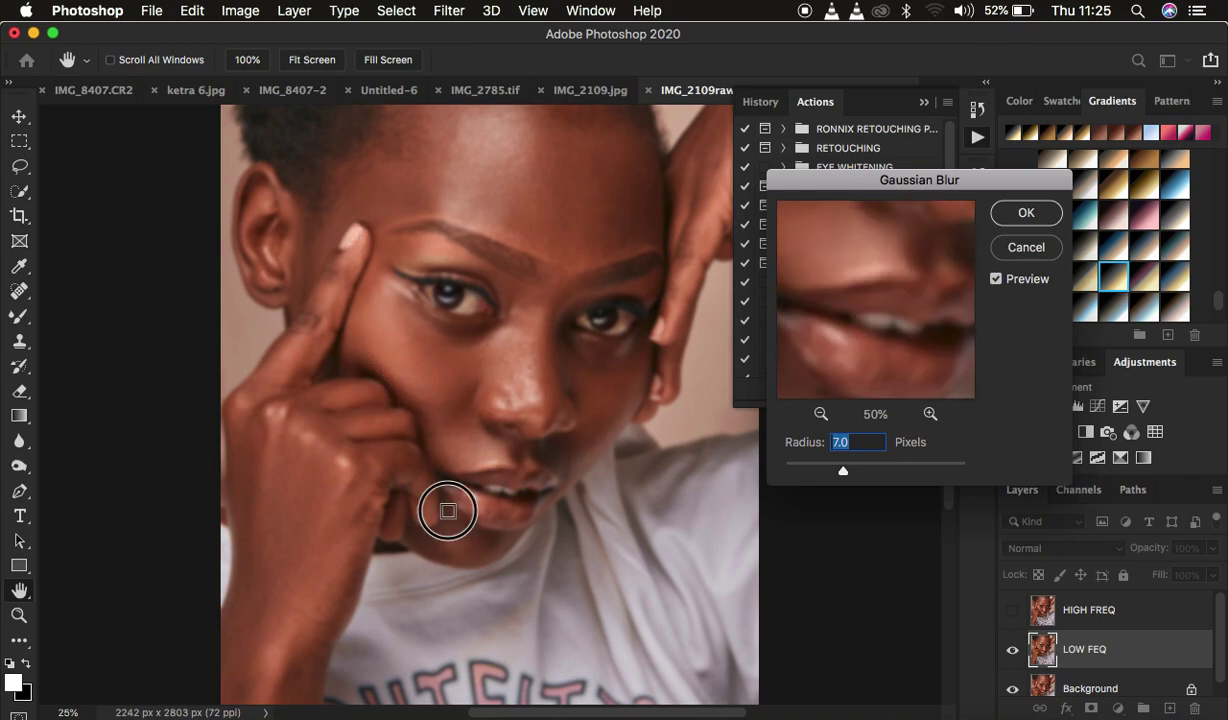
left_click(461, 542)
left_click(537, 400)
left_click(593, 333)
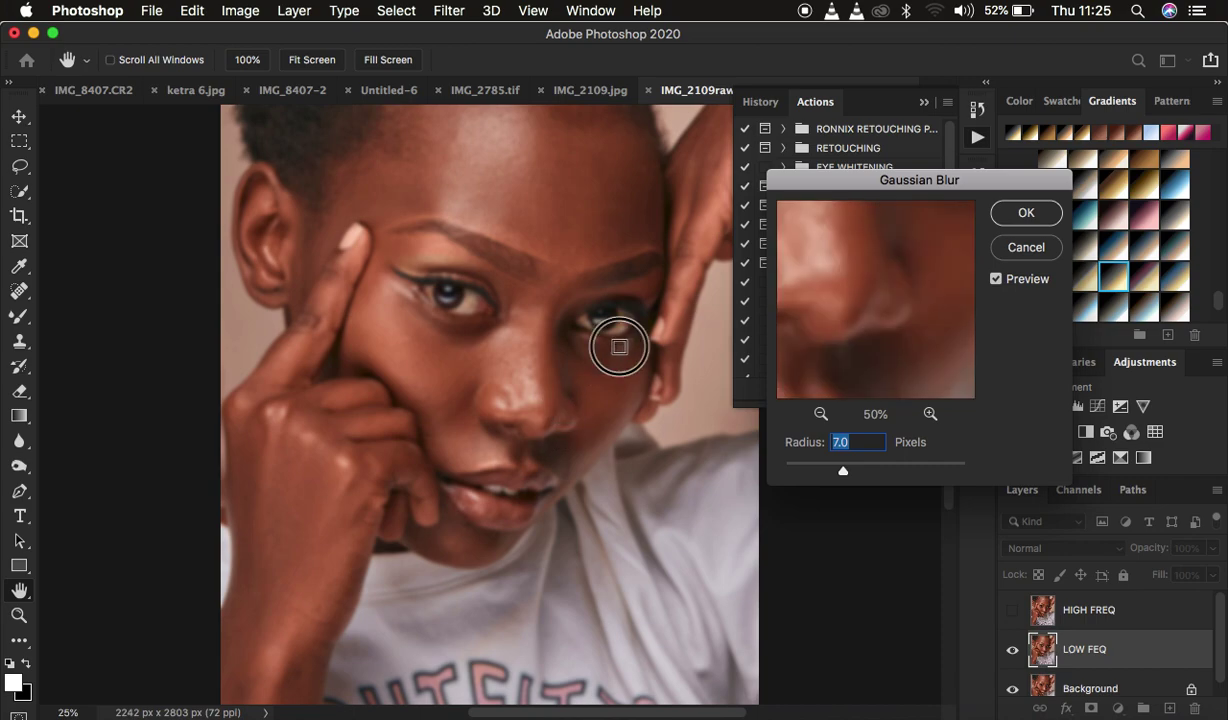
left_click(500, 322)
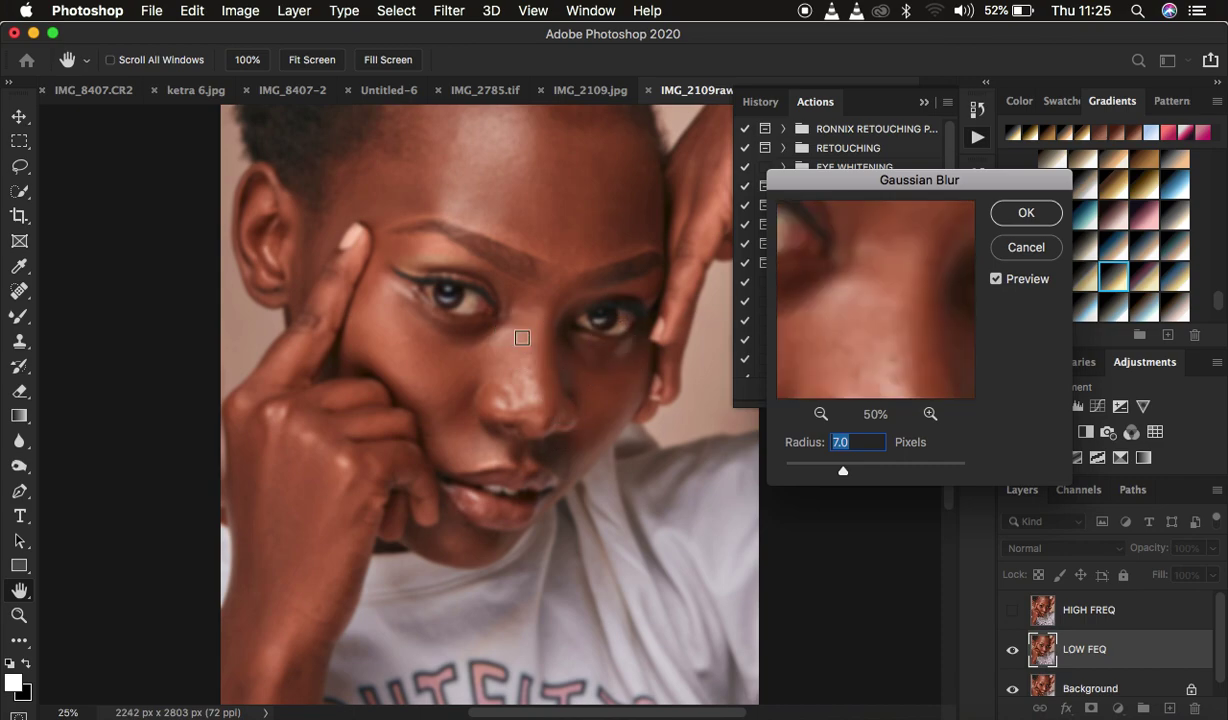
left_click(456, 278)
left_click(403, 246)
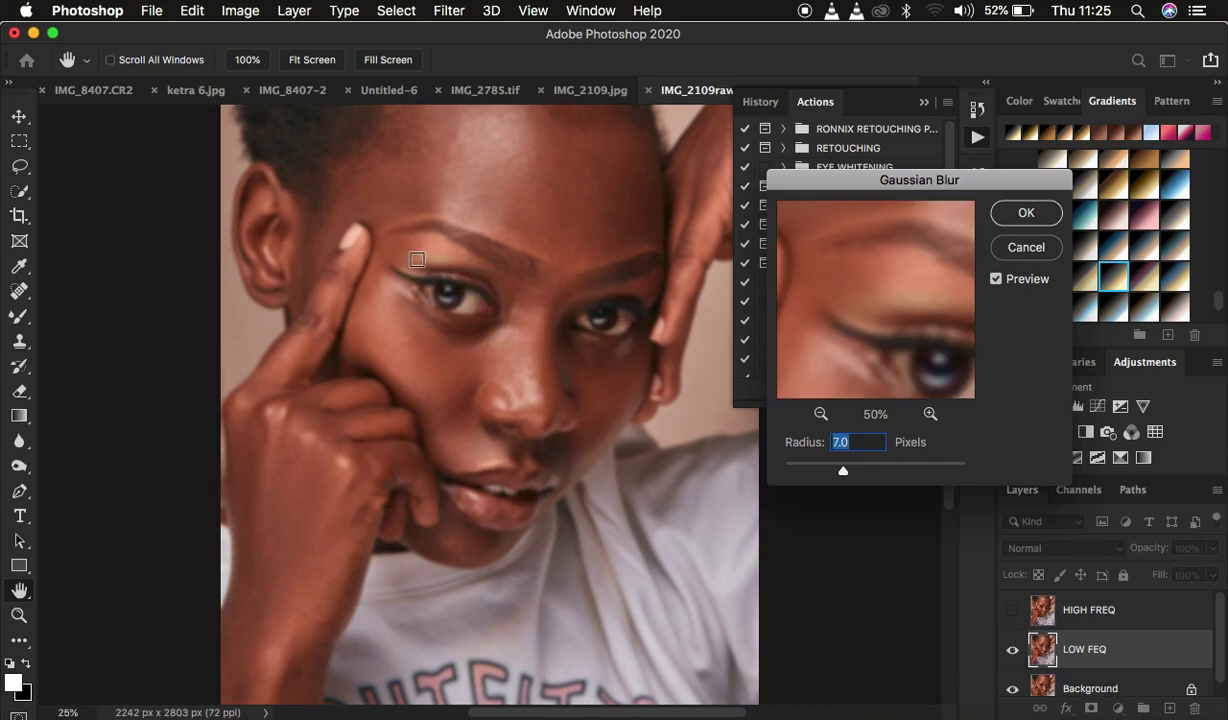
left_click(324, 250)
left_click(335, 325)
left_click(456, 455)
left_click(495, 378)
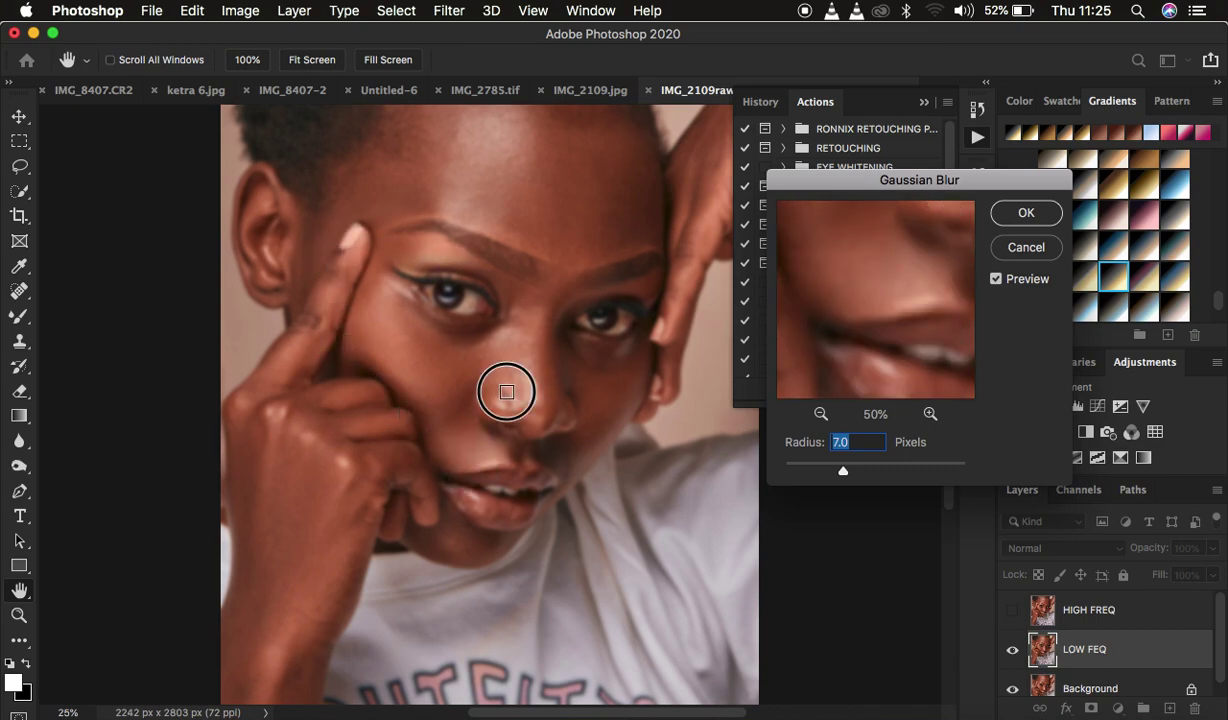
left_click(514, 307)
left_click(538, 296)
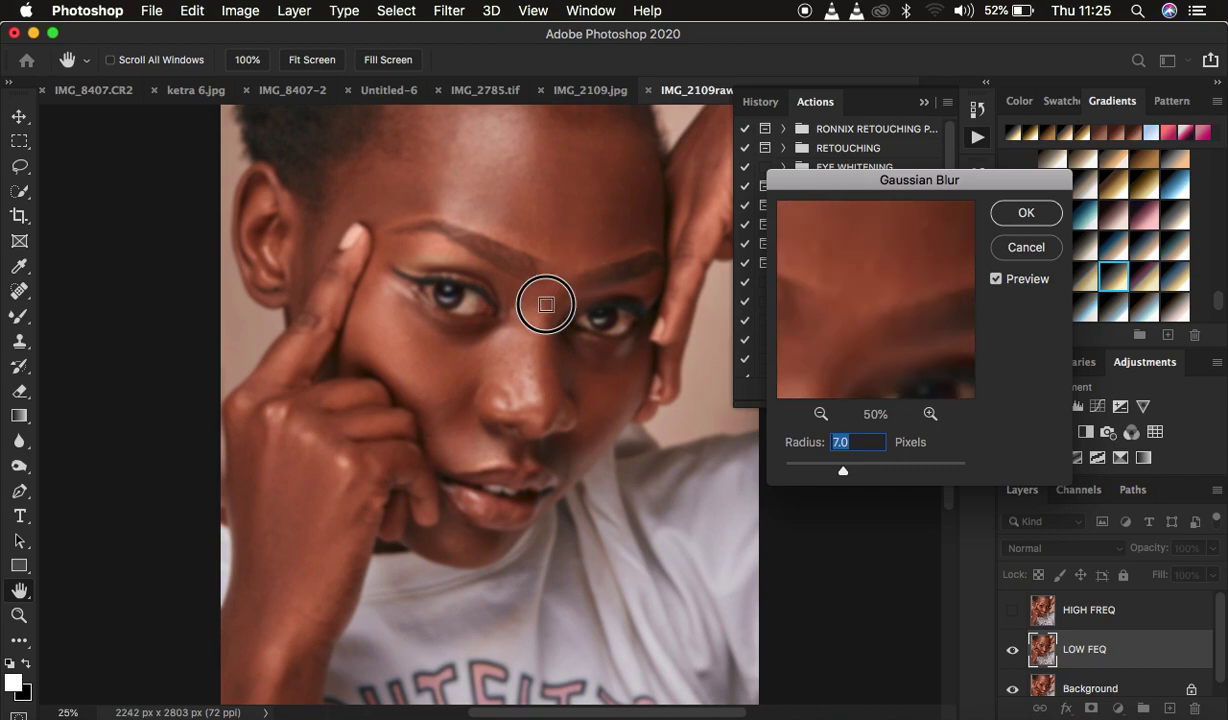
left_click(577, 236)
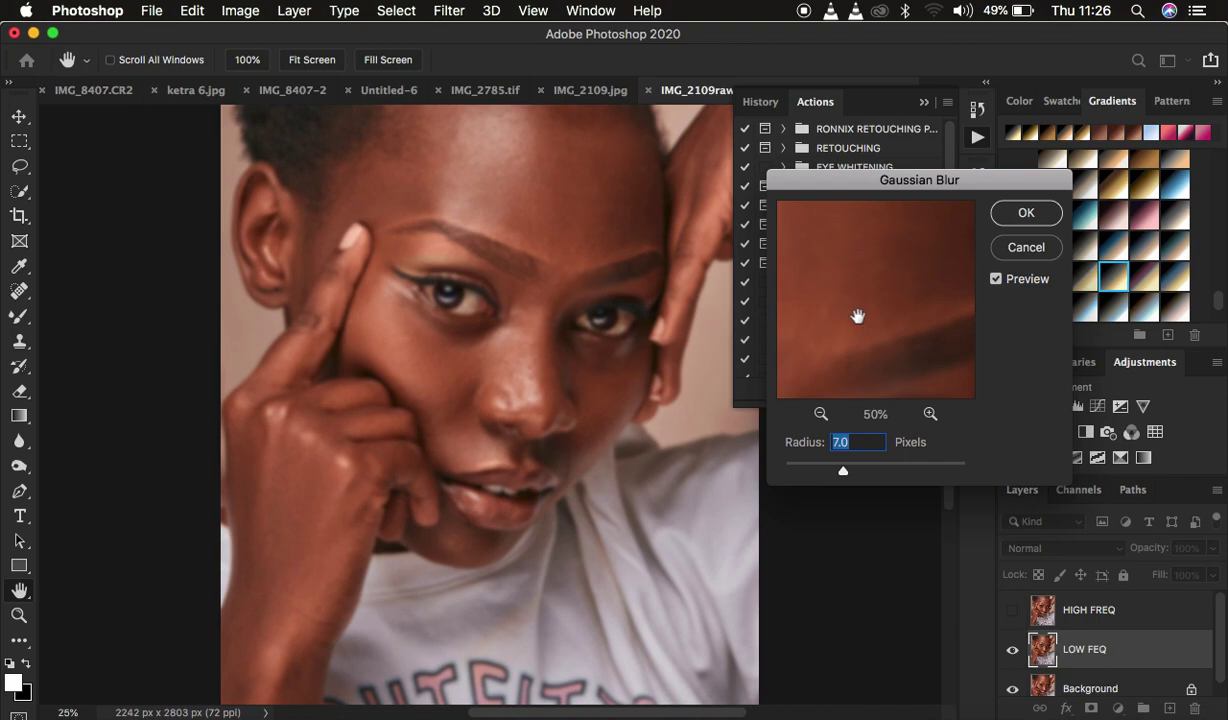
Step: Apply the Gaussian Blur to complete the frequency separation action, and collapse the Actions panel
left_click(1020, 218)
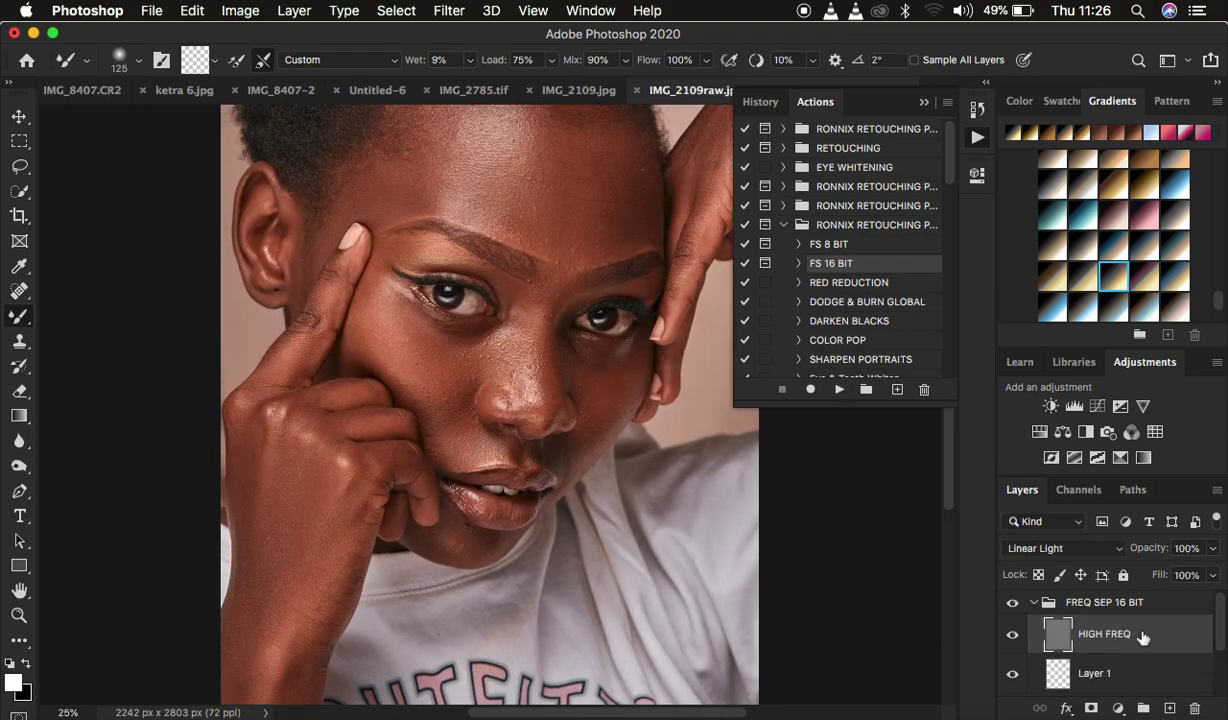
left_click(924, 105)
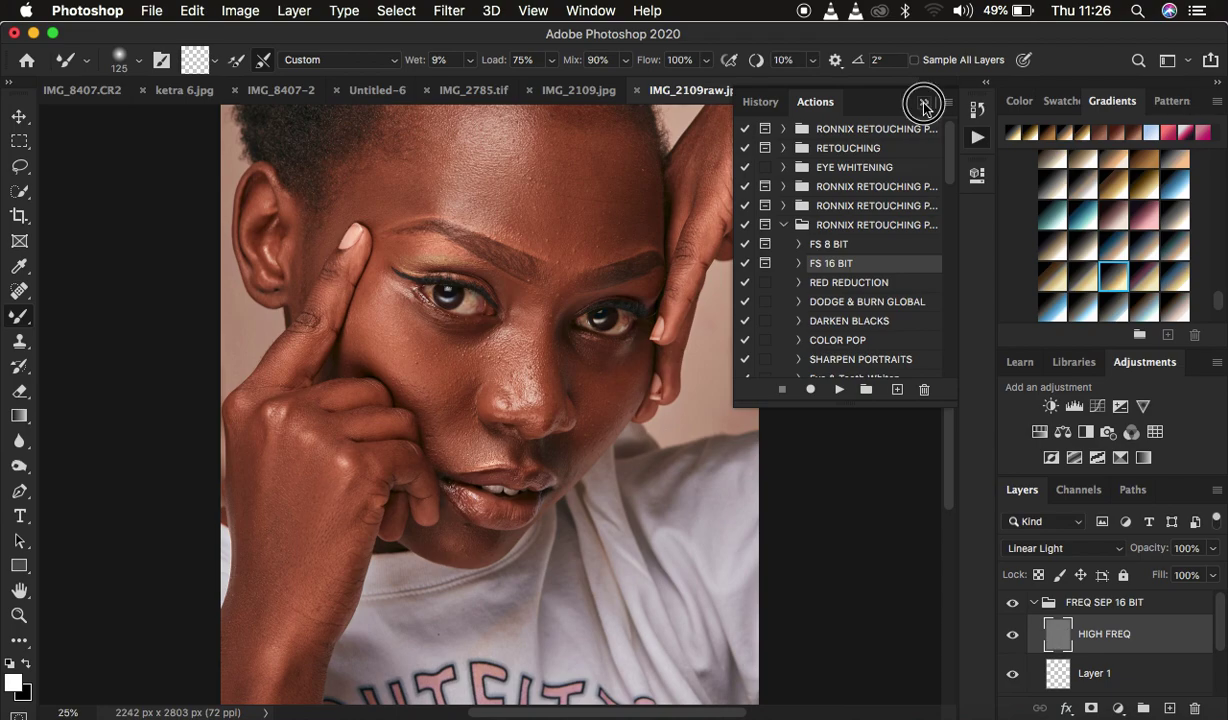
scroll(1136, 655, "down", 3)
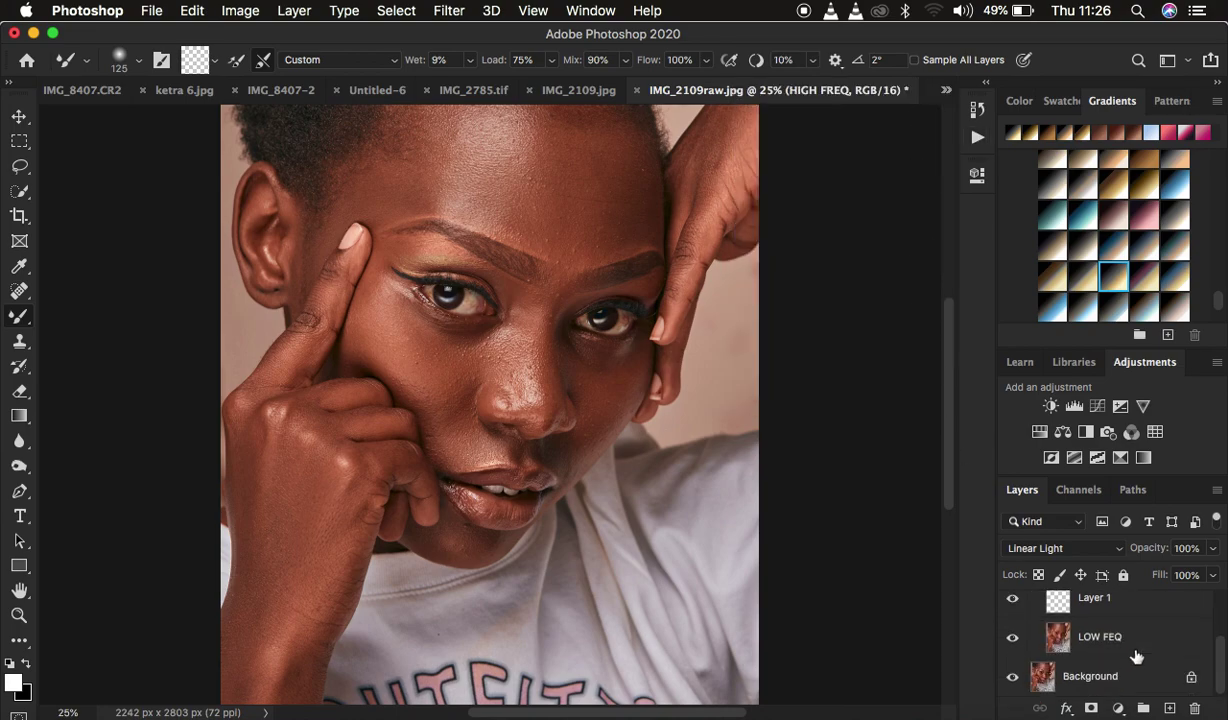
Step: Hide the HIGH FREQ layer and make the LOW FEQ layer active for retouching
left_click(1100, 646)
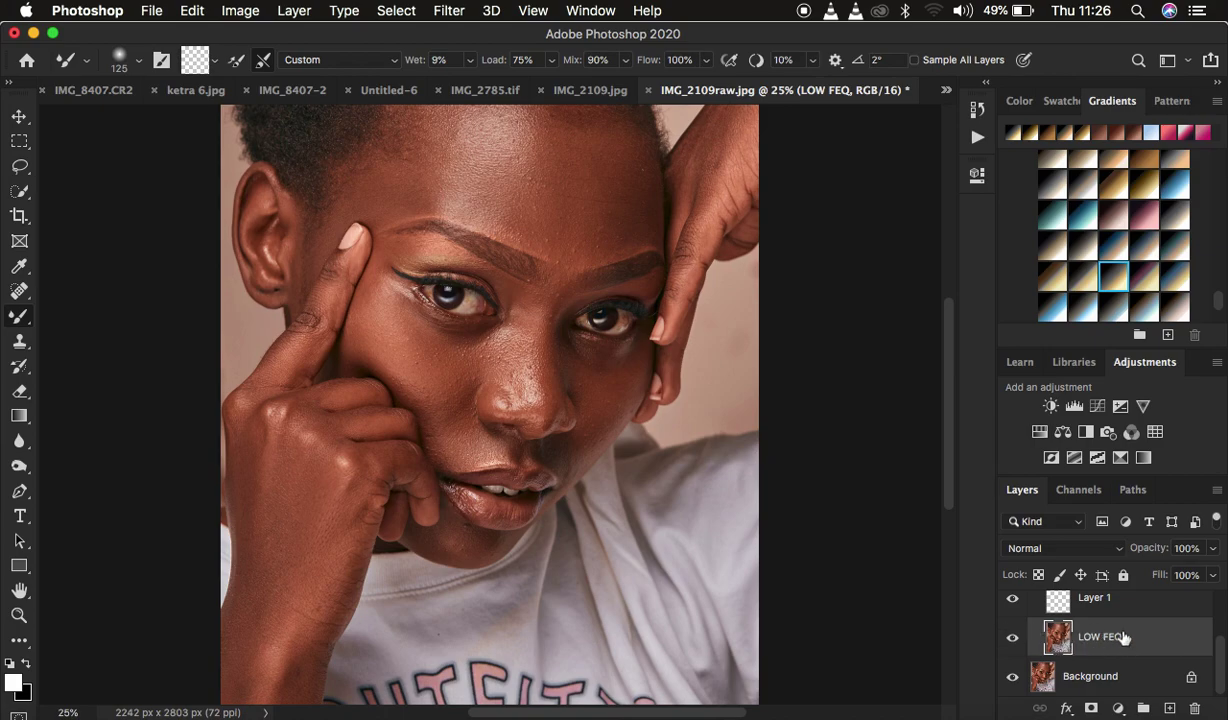
scroll(1124, 638, "up", 2)
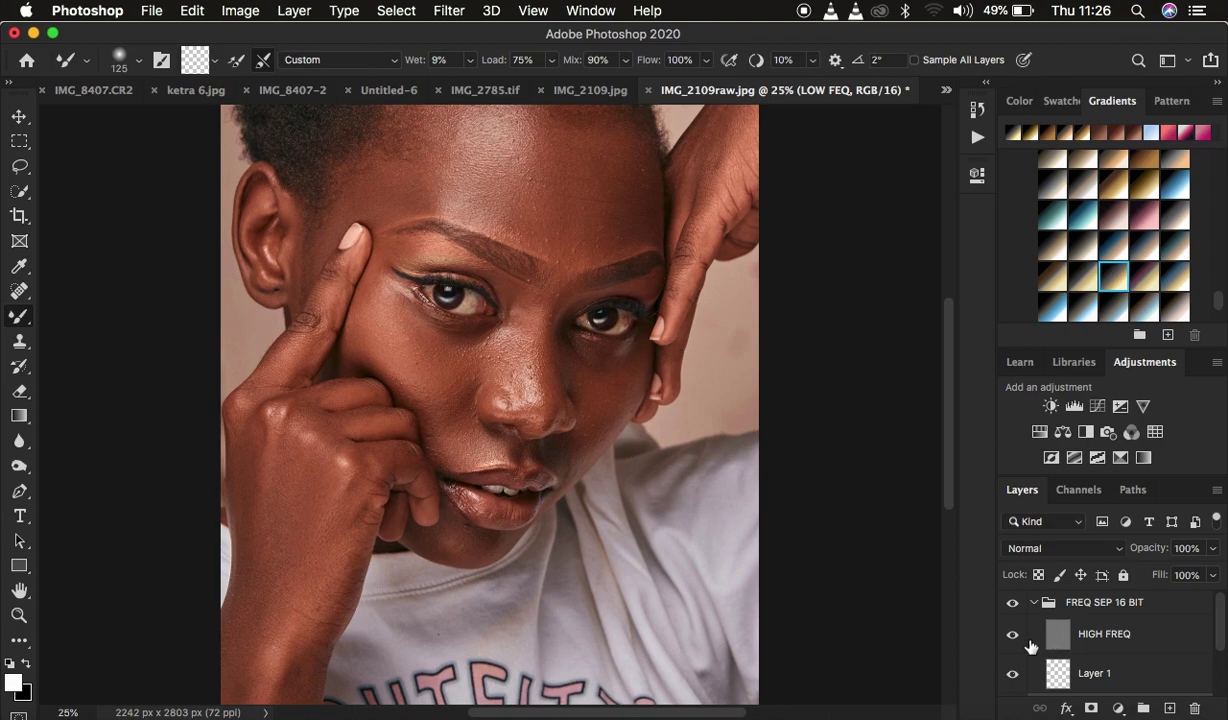
left_click(1013, 640)
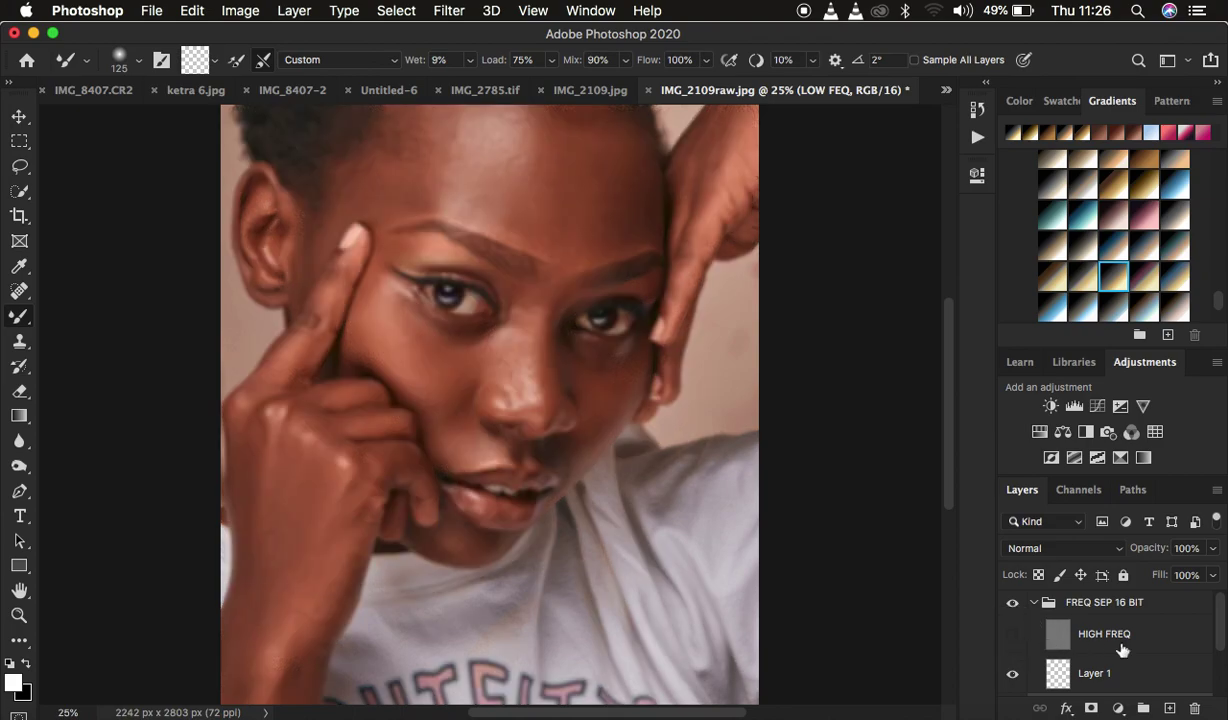
scroll(1120, 648, "down", 2)
Step: Choose the Mixer Brush tool and review its brush tip, brush load and cleaning options
mouse_move(20, 318)
left_mouse_down()
mouse_move(77, 348)
mouse_move(84, 370)
left_mouse_up()
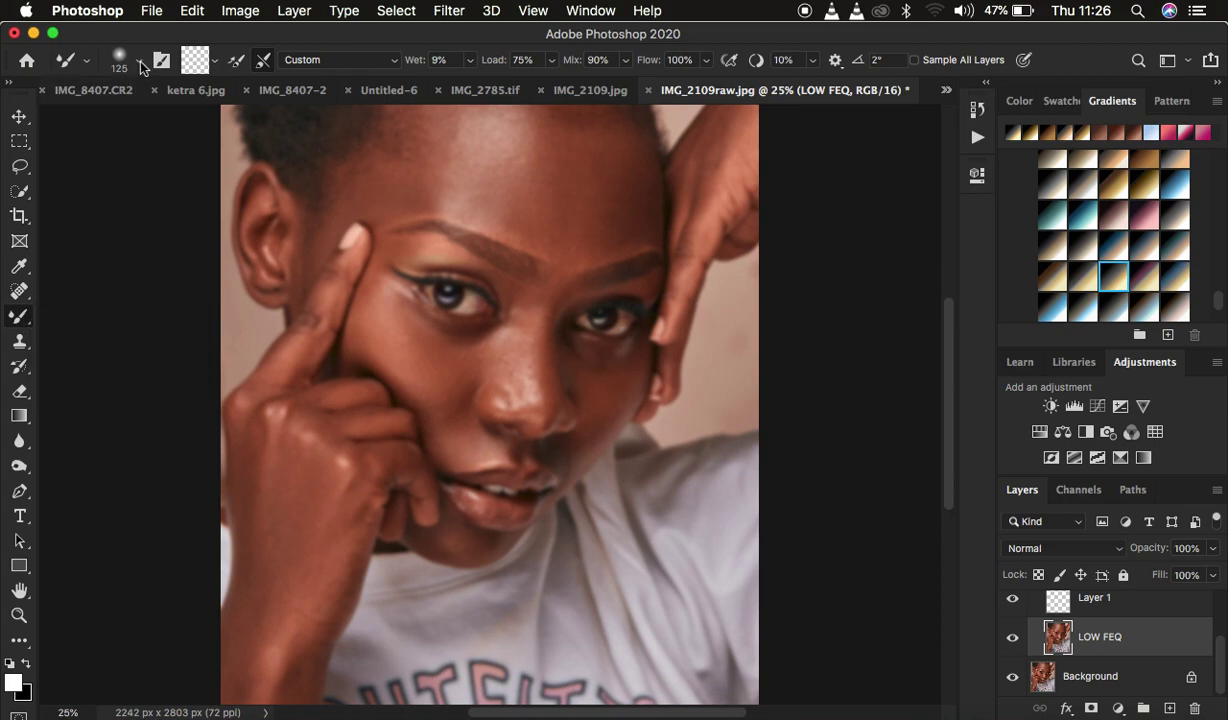
left_click(140, 62)
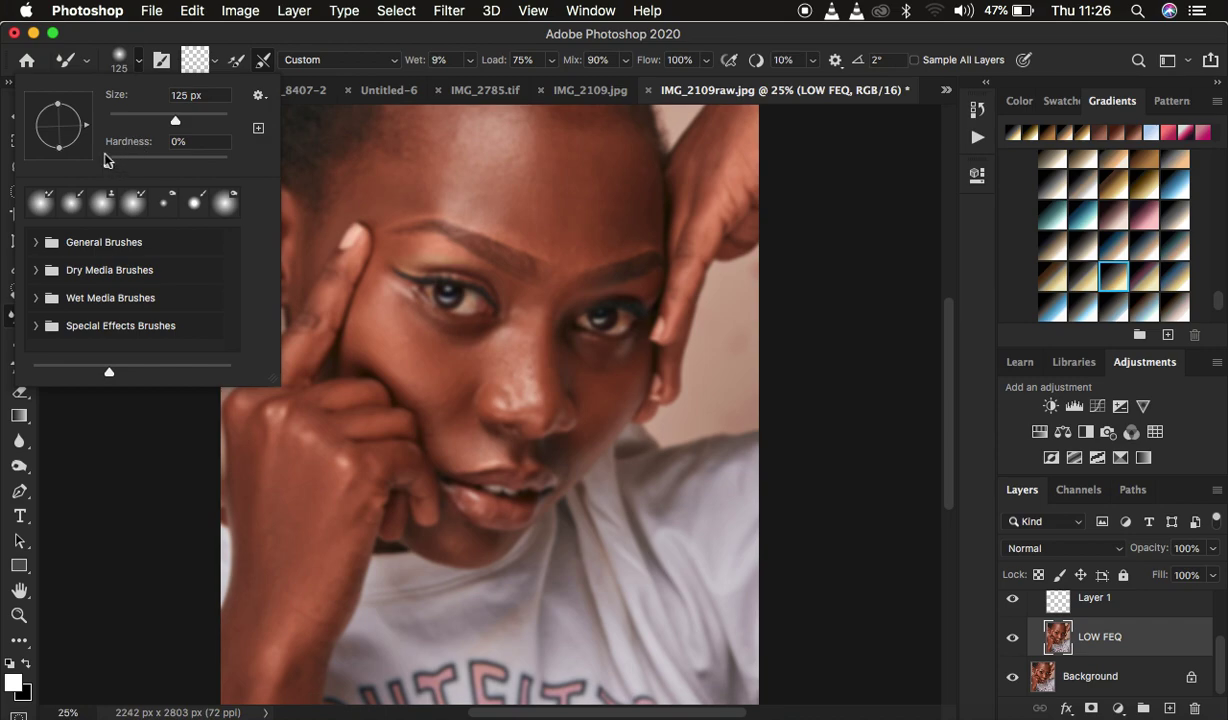
left_click(140, 63)
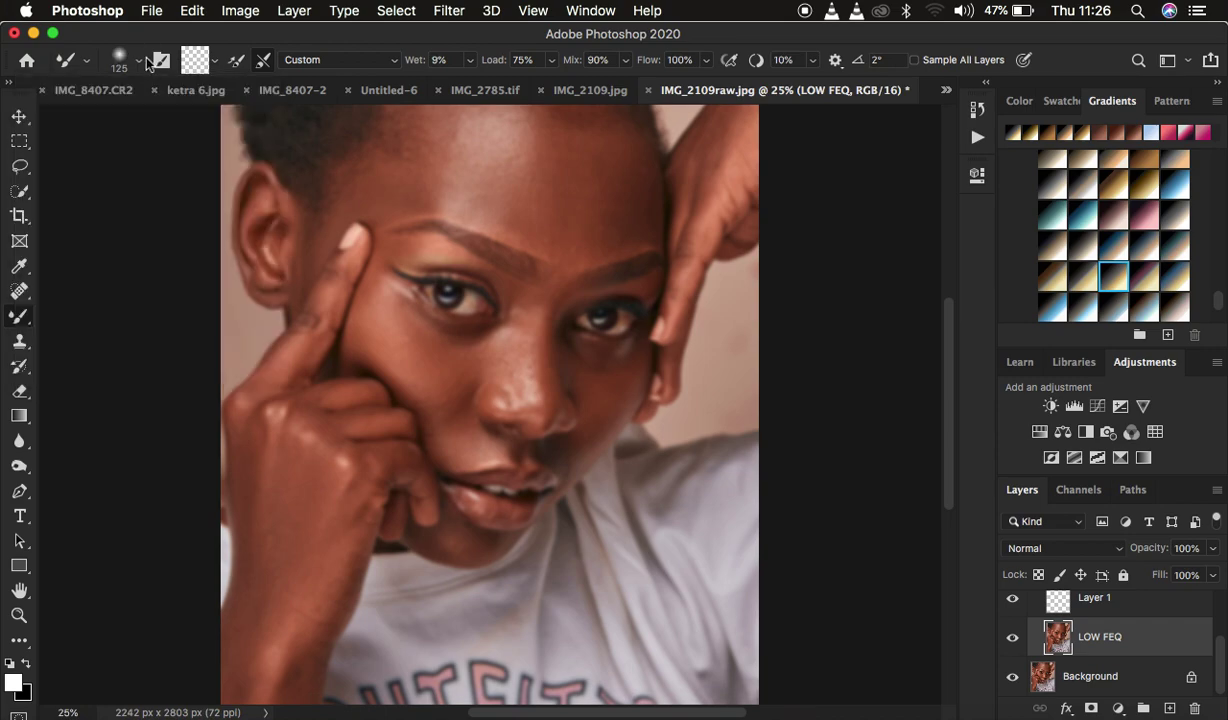
left_click(217, 62)
left_click(238, 101)
left_click(266, 61)
Step: Enlarge the Mixer Brush to 300 px and blend the skin tones across the forehead on the LOW FEQ layer
key("bracketright")
key("bracketright")
key("bracketright")
key("bracketright")
key("bracketright")
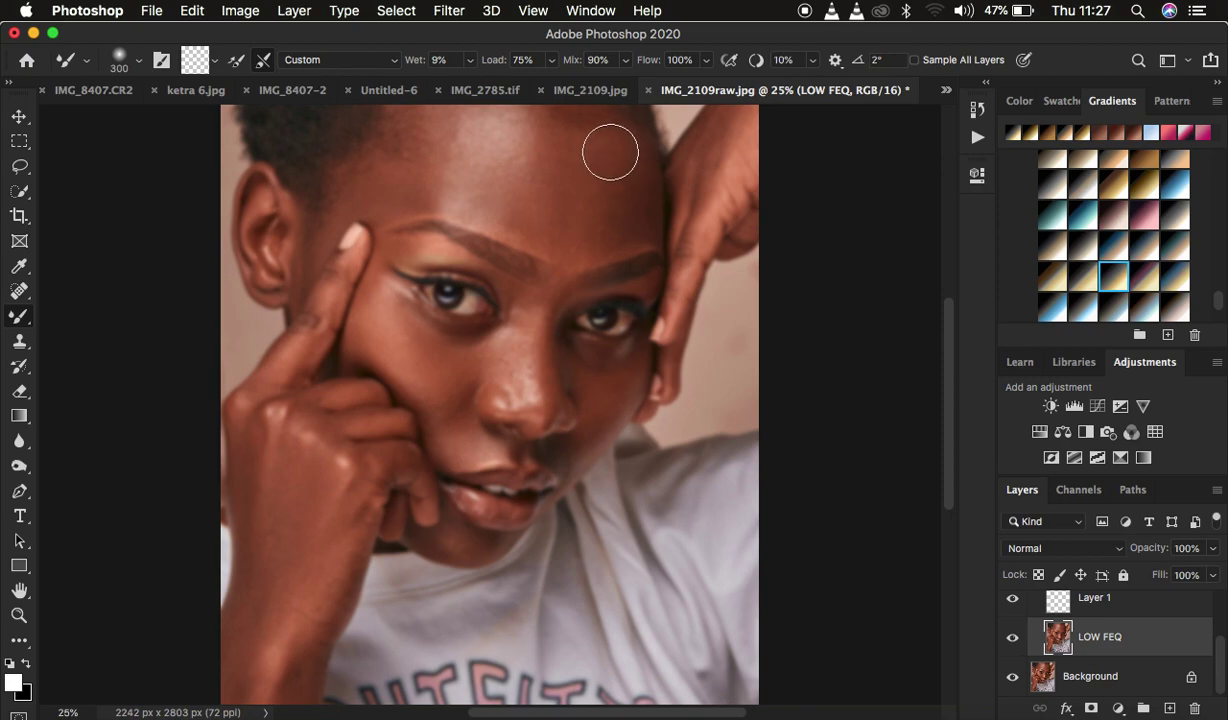
left_click_drag(627, 177, 656, 177)
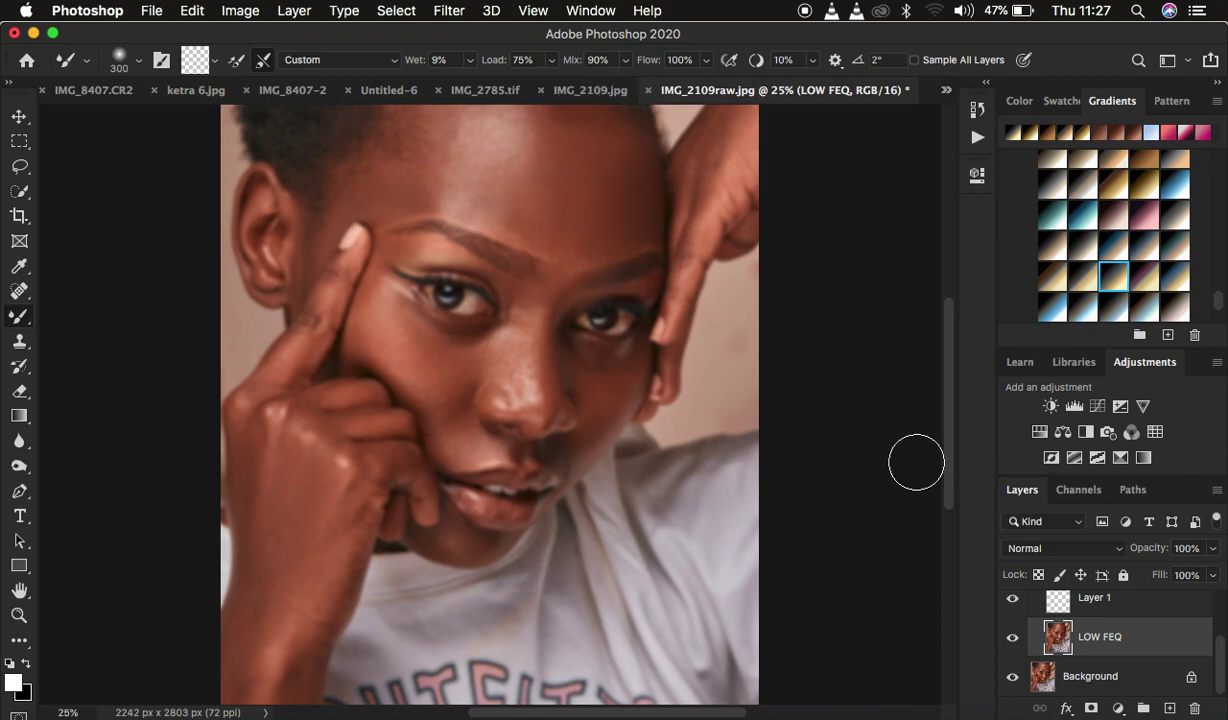
scroll(1130, 647, "up", 3)
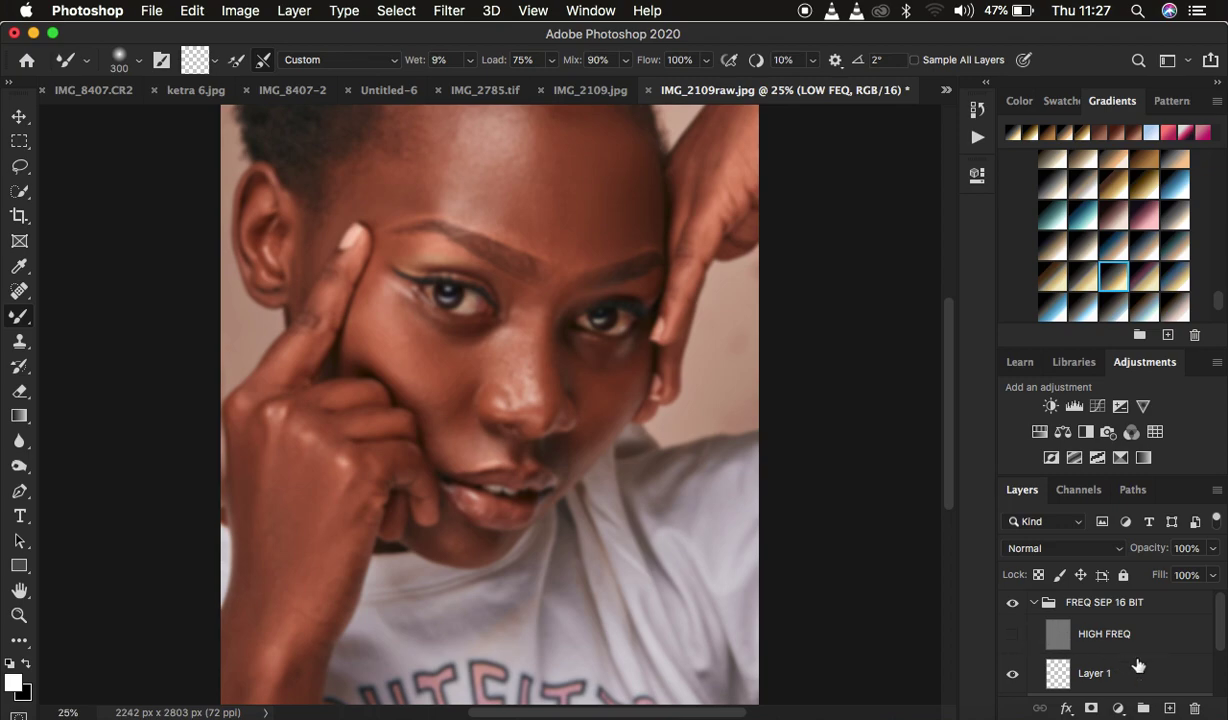
scroll(1137, 665, "down", 3)
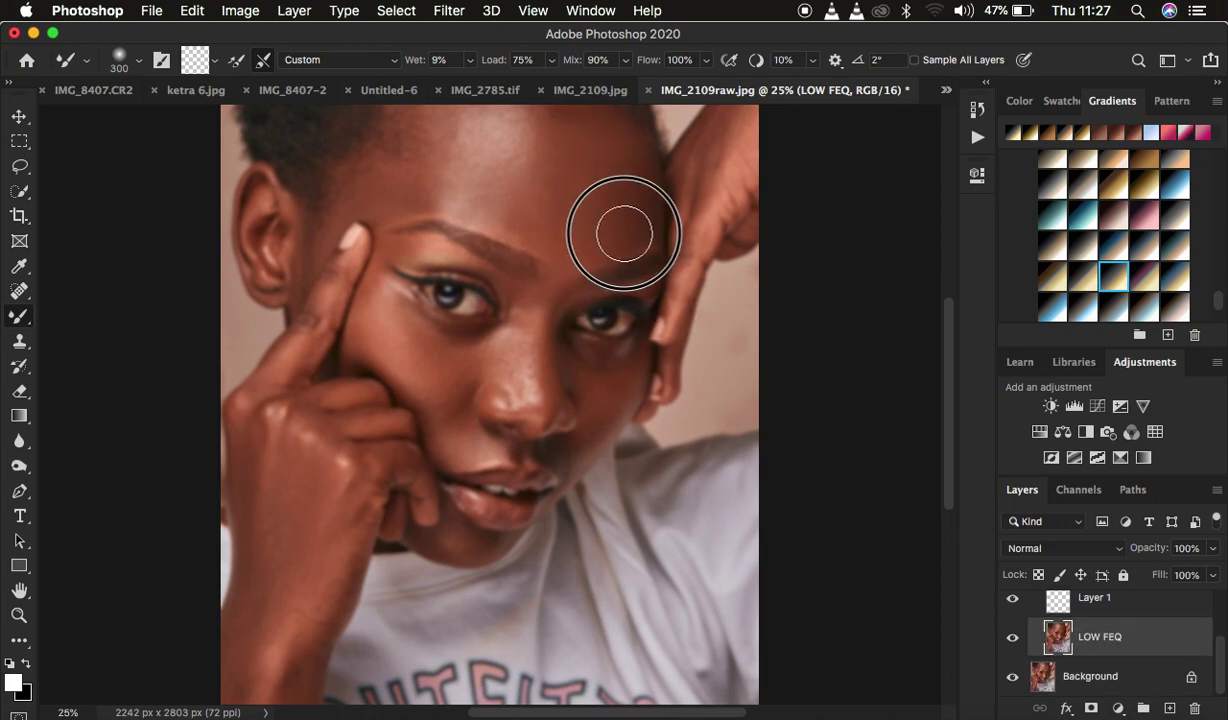
mouse_move(566, 204)
left_mouse_down()
mouse_move(500, 180)
mouse_move(476, 187)
mouse_move(503, 181)
mouse_move(499, 197)
mouse_move(479, 177)
mouse_move(503, 184)
mouse_move(494, 203)
mouse_move(509, 220)
mouse_move(560, 153)
mouse_move(548, 130)
mouse_move(547, 181)
mouse_move(524, 215)
mouse_move(541, 134)
mouse_move(540, 202)
mouse_move(540, 135)
mouse_move(588, 142)
mouse_move(588, 188)
mouse_move(558, 187)
mouse_move(564, 125)
mouse_move(565, 143)
mouse_move(630, 206)
left_mouse_up()
mouse_move(439, 123)
left_mouse_down()
mouse_move(439, 151)
mouse_move(426, 156)
left_mouse_up()
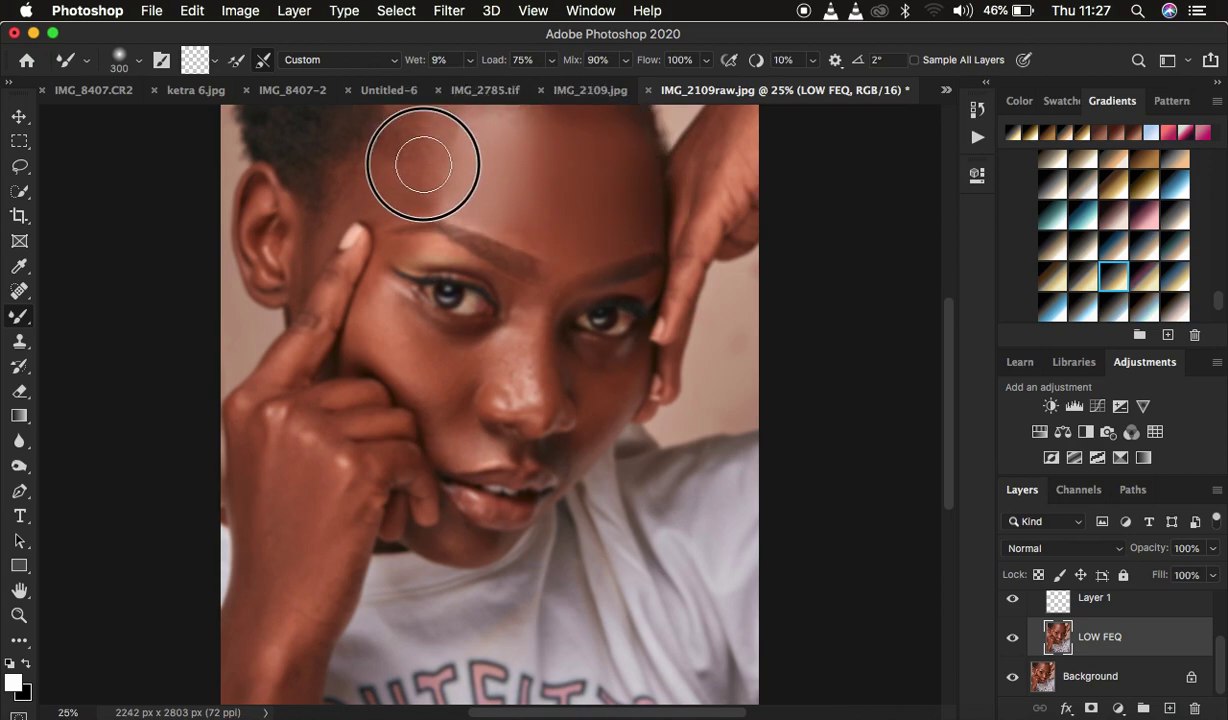
Step: Reduce the Mixer Brush to 200 px and smooth the remaining tonal transitions on the forehead and above the eyebrow
key("bracketleft")
key("bracketleft")
mouse_move(404, 156)
left_mouse_down()
mouse_move(417, 192)
mouse_move(405, 198)
mouse_move(444, 123)
mouse_move(430, 158)
left_mouse_up()
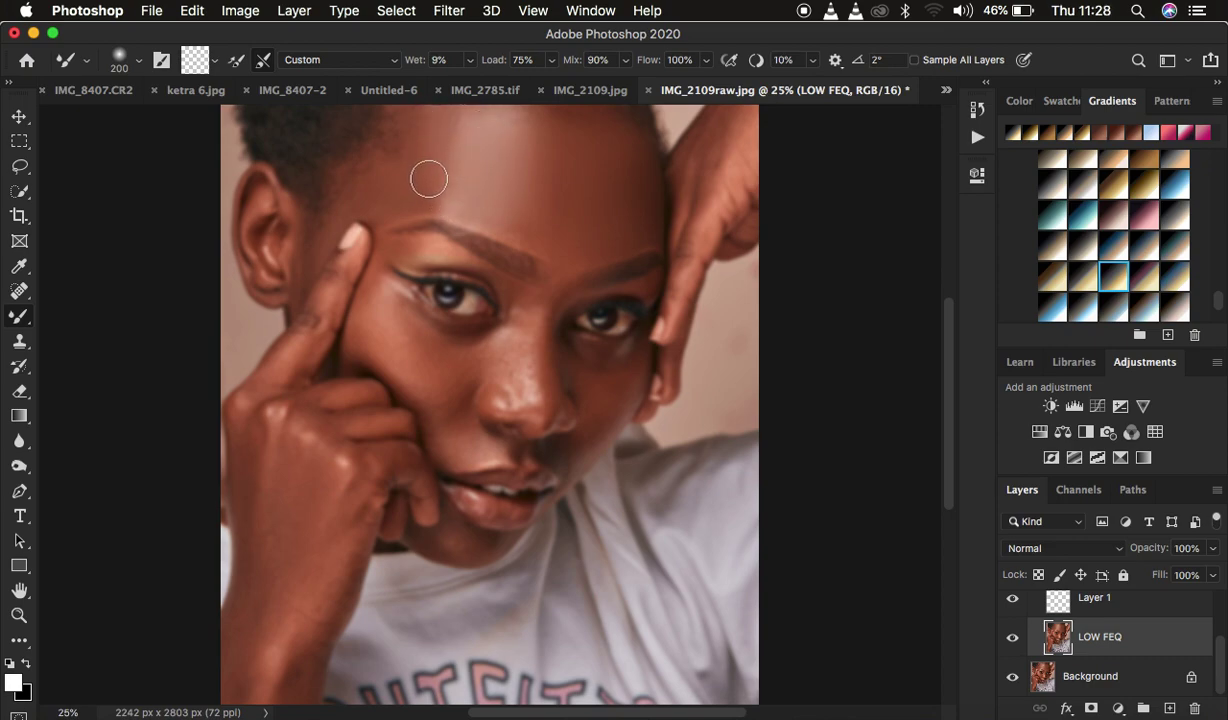
mouse_move(463, 118)
left_mouse_down()
mouse_move(445, 171)
mouse_move(444, 143)
mouse_move(452, 129)
mouse_move(443, 203)
mouse_move(513, 132)
mouse_move(534, 233)
mouse_move(569, 220)
mouse_move(556, 211)
mouse_move(554, 137)
mouse_move(608, 144)
mouse_move(641, 183)
left_mouse_up()
mouse_move(410, 147)
left_mouse_down()
mouse_move(385, 181)
mouse_move(400, 151)
mouse_move(362, 180)
mouse_move(411, 197)
left_mouse_up()
Step: Show the HIGH FREQ layer again and toggle the FREQ SEP 16 BIT group to compare the forehead before and after
scroll(1126, 647, "up", 2)
left_click(1014, 638)
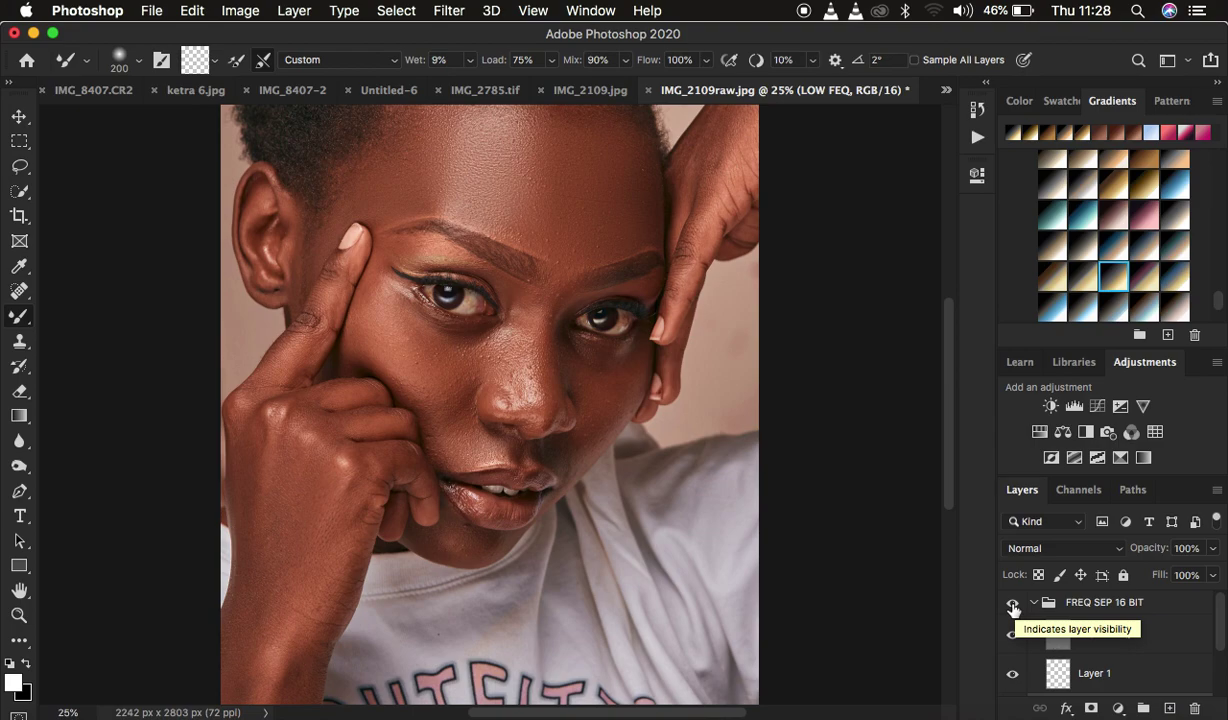
left_click(1013, 605)
left_click(1013, 606)
left_click(1013, 606)
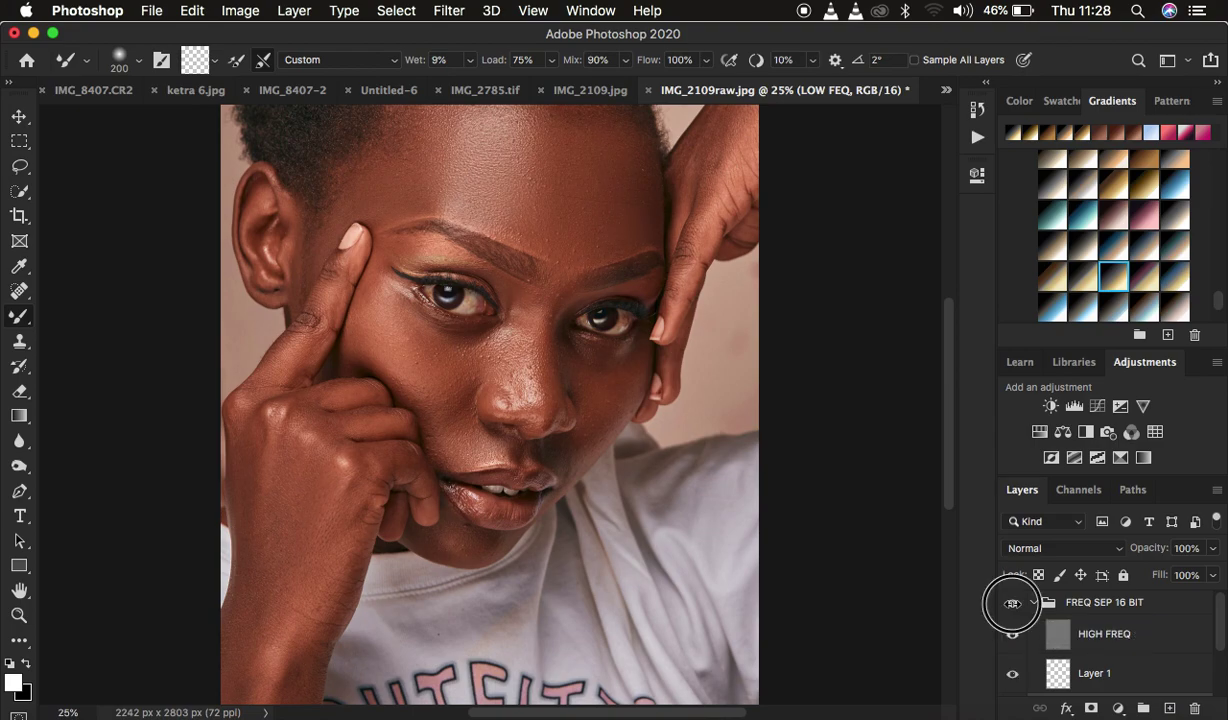
left_click(1013, 606)
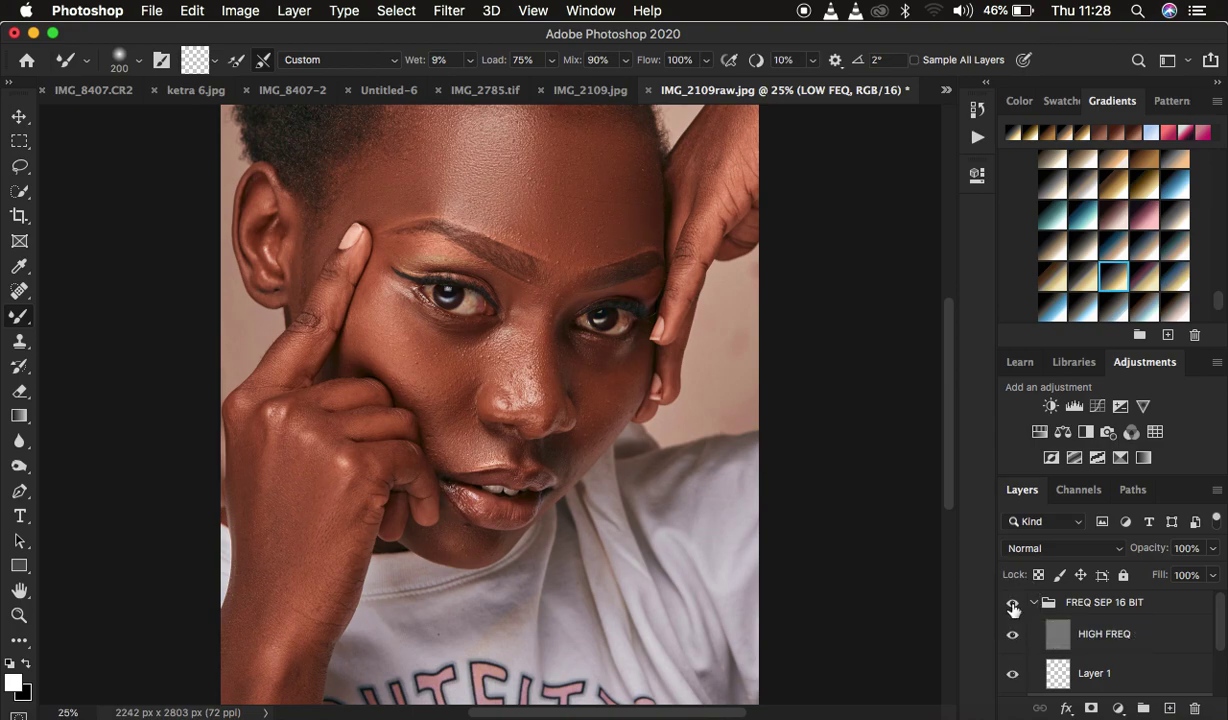
Step: Examine the retouched face at different zoom levels and compare the full forehead with and without the FREQ SEP 16 BIT group
key("super+0")
key("super+plus")
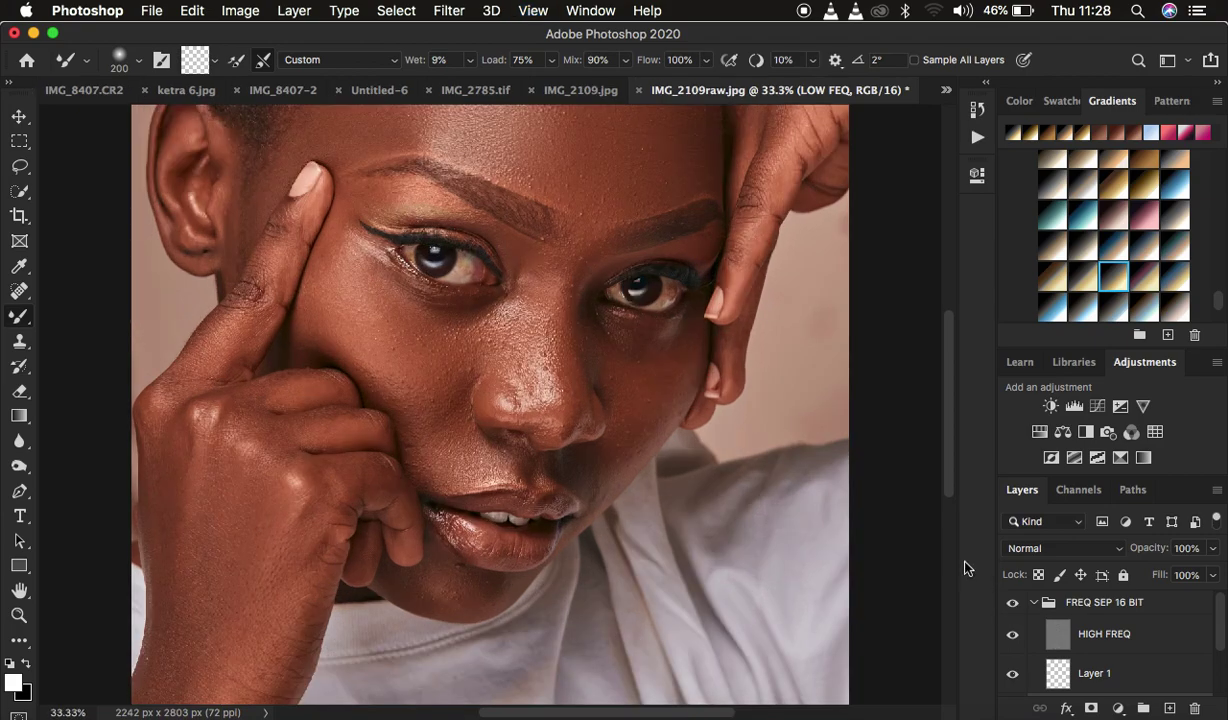
key("super+minus")
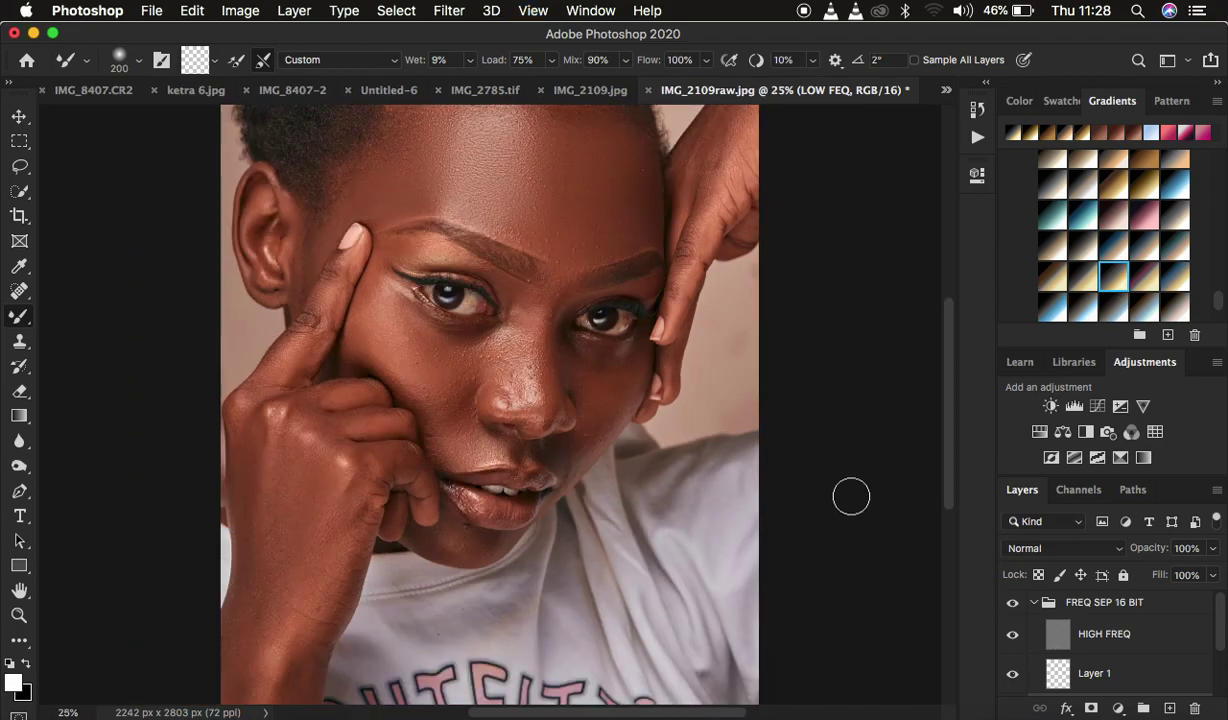
scroll(891, 416, "down", 1)
scroll(891, 416, "up", 5)
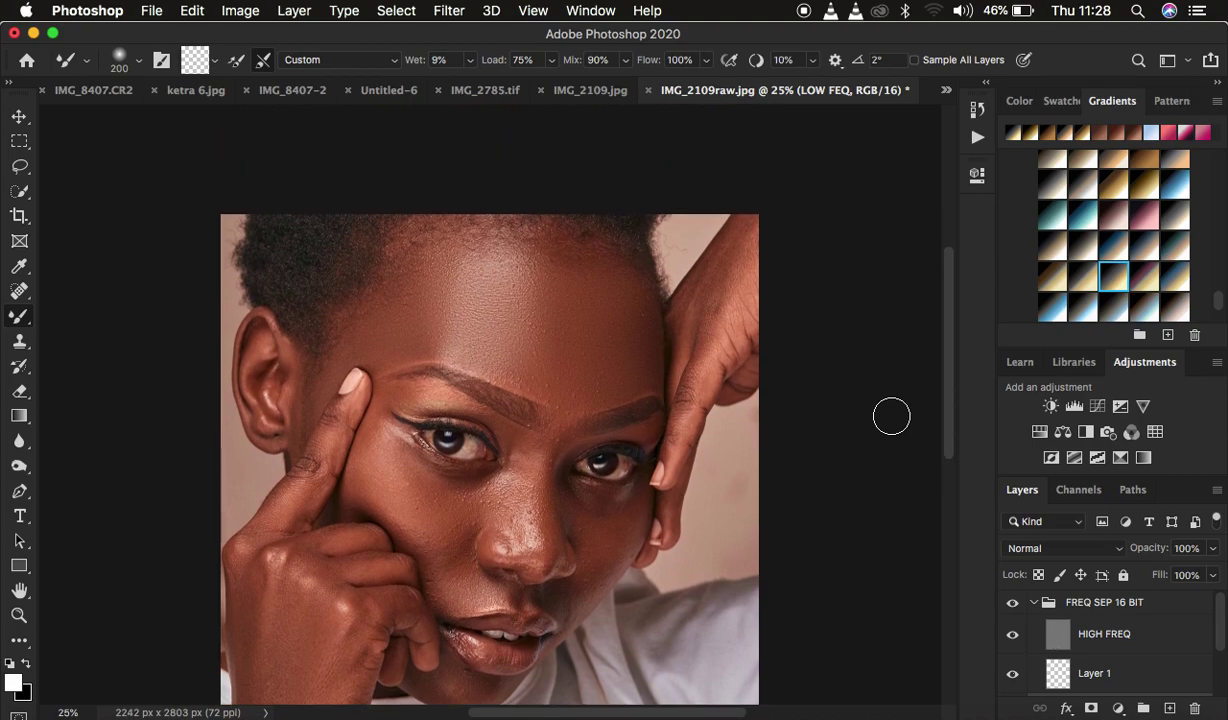
scroll(891, 416, "down", 1)
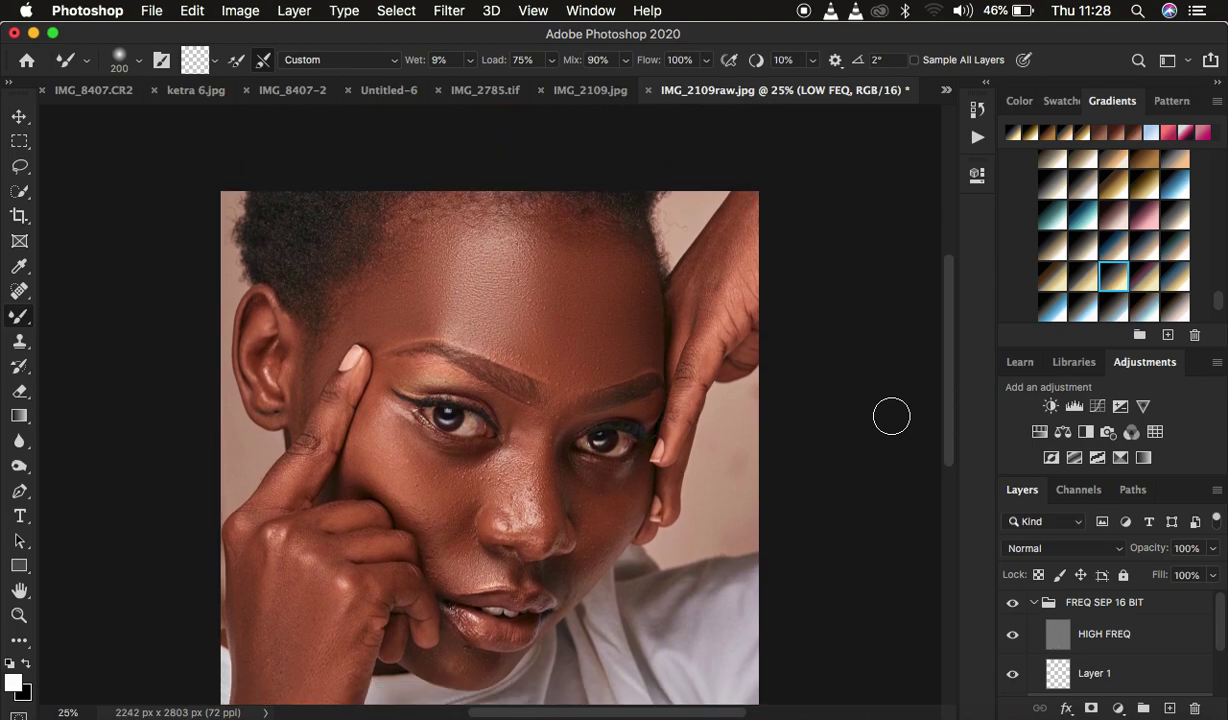
left_click(1013, 603)
left_click(1013, 603)
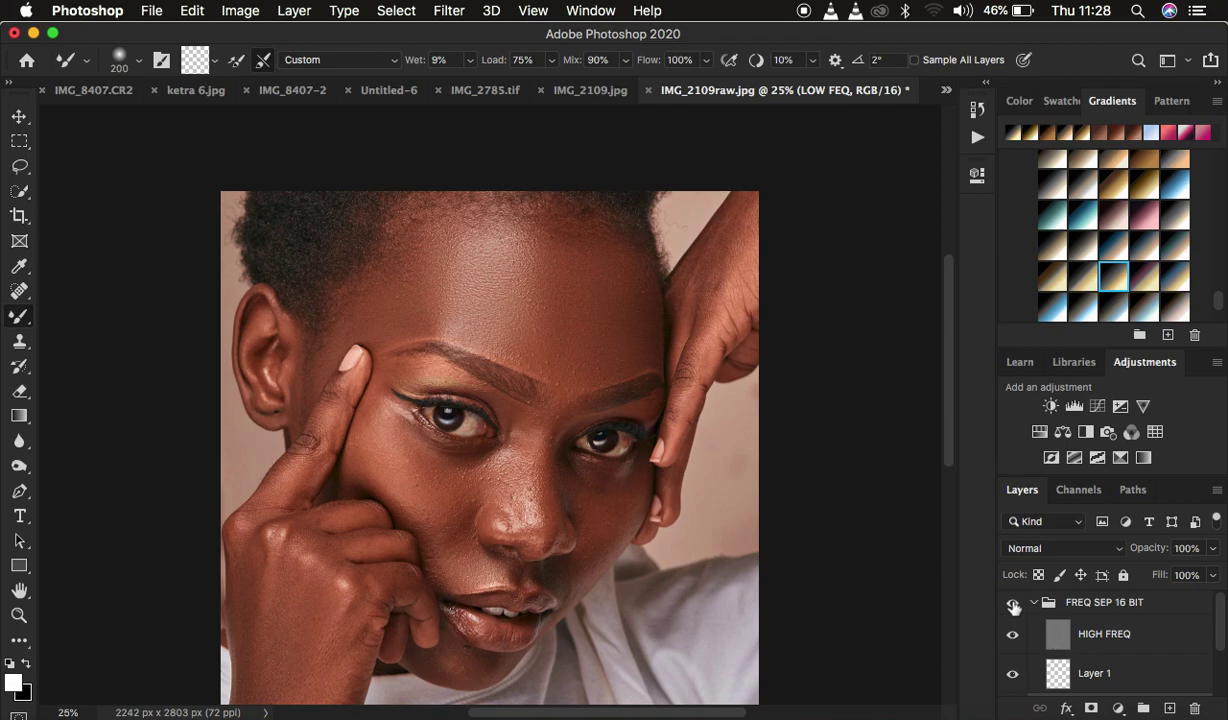